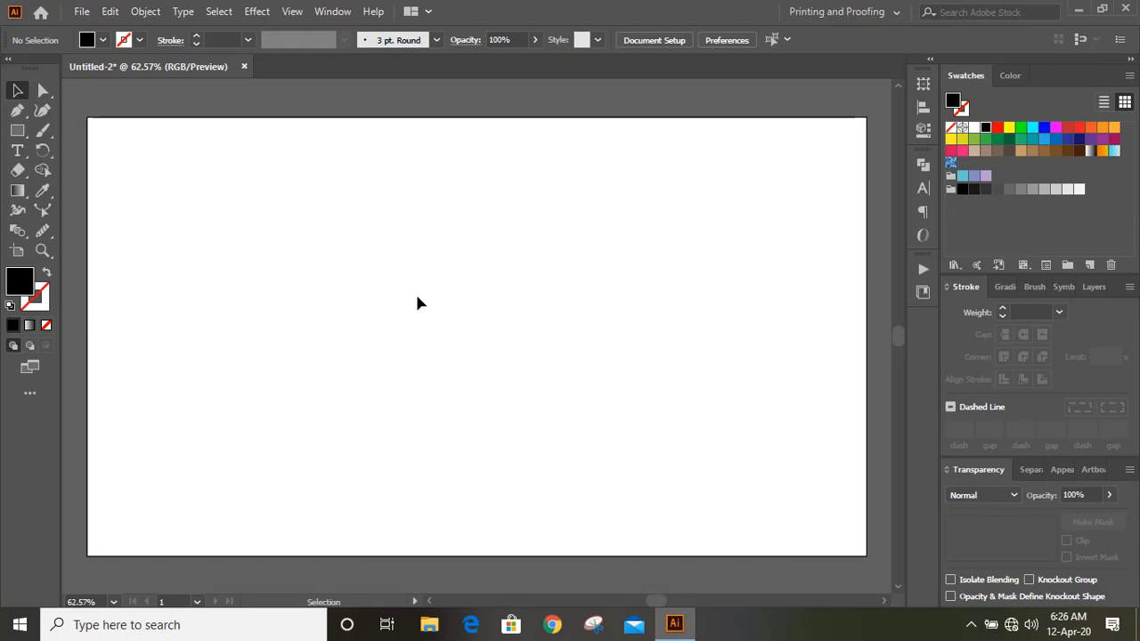
Place a Lorem ipsum text line, then enlarge it and move it toward the artboard's upper left
drag(417, 288, 10, 136)
click(17, 151)
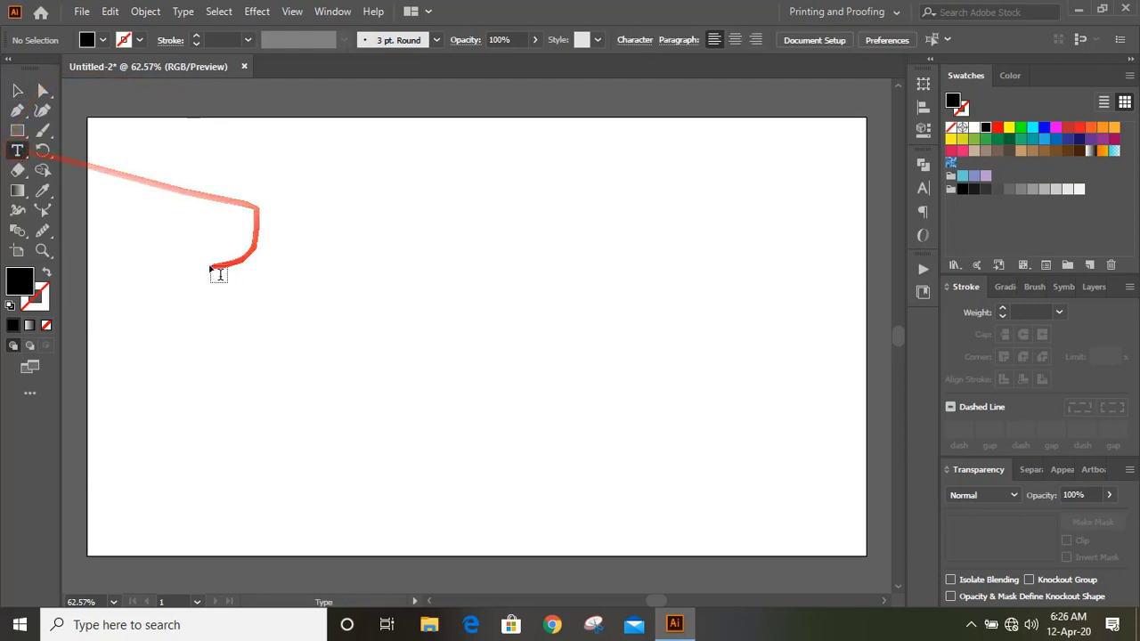
click(208, 245)
click(17, 90)
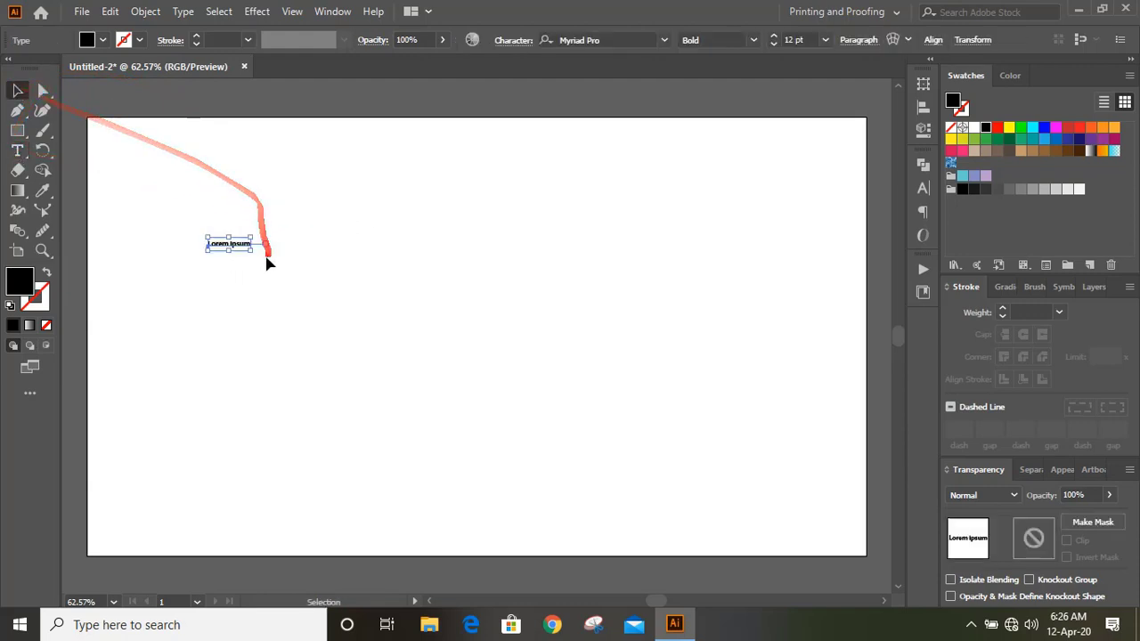
mouse_move(251, 248)
mouse_down()
mouse_move(442, 371)
mouse_move(445, 278)
mouse_up()
drag(341, 264, 437, 236)
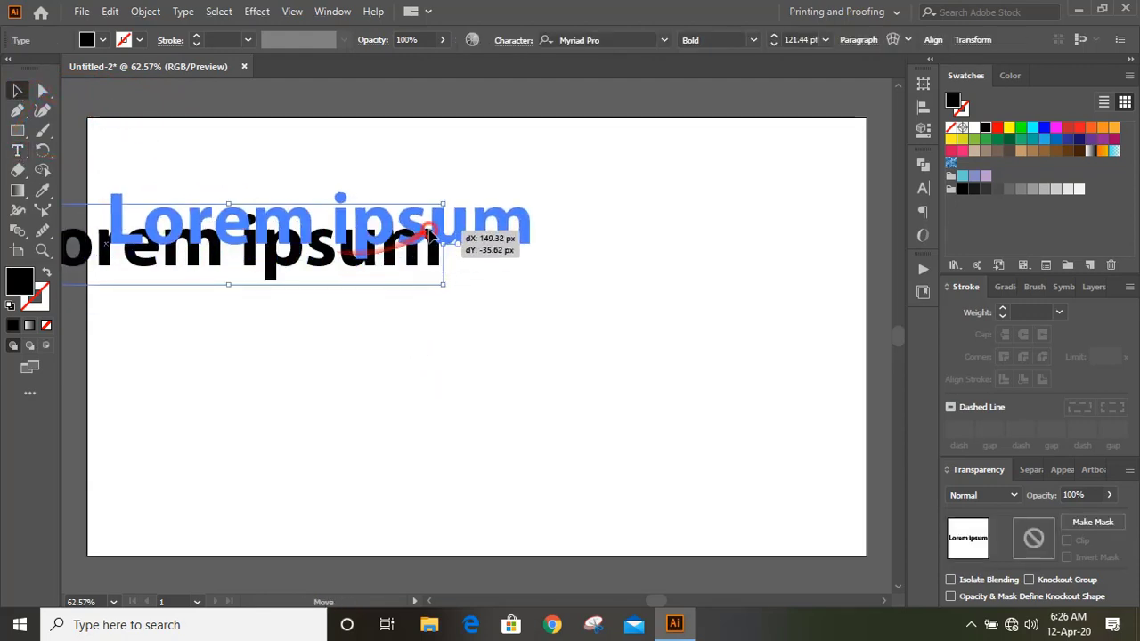
drag(535, 264, 564, 272)
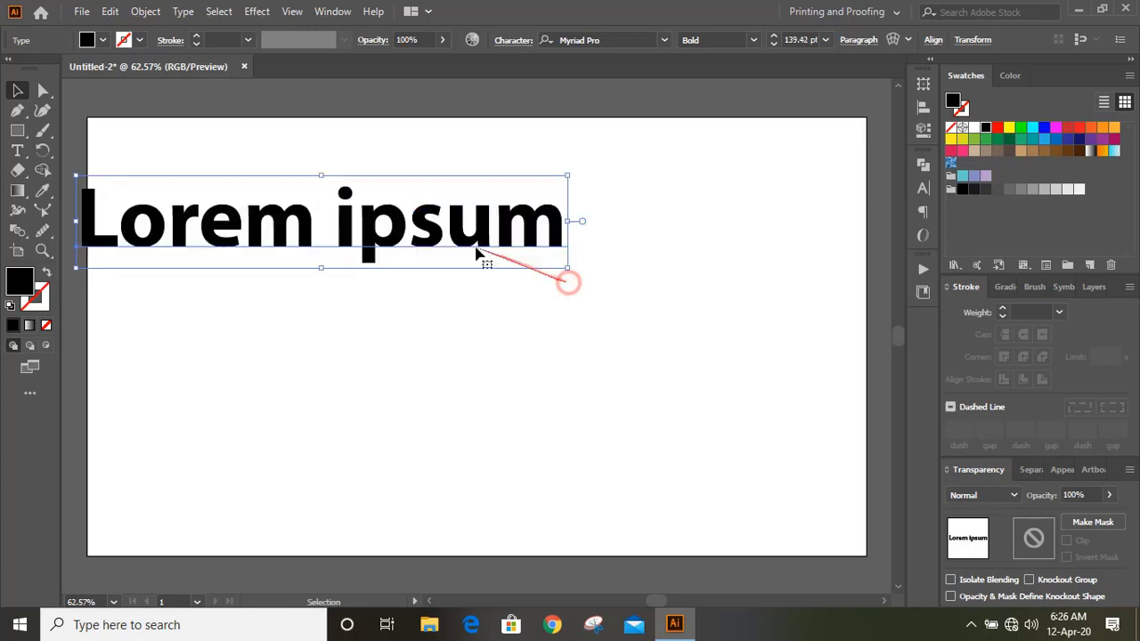
drag(476, 254, 529, 302)
Change the text's font from Myriad Pro to Impact
drag(613, 40, 478, 62)
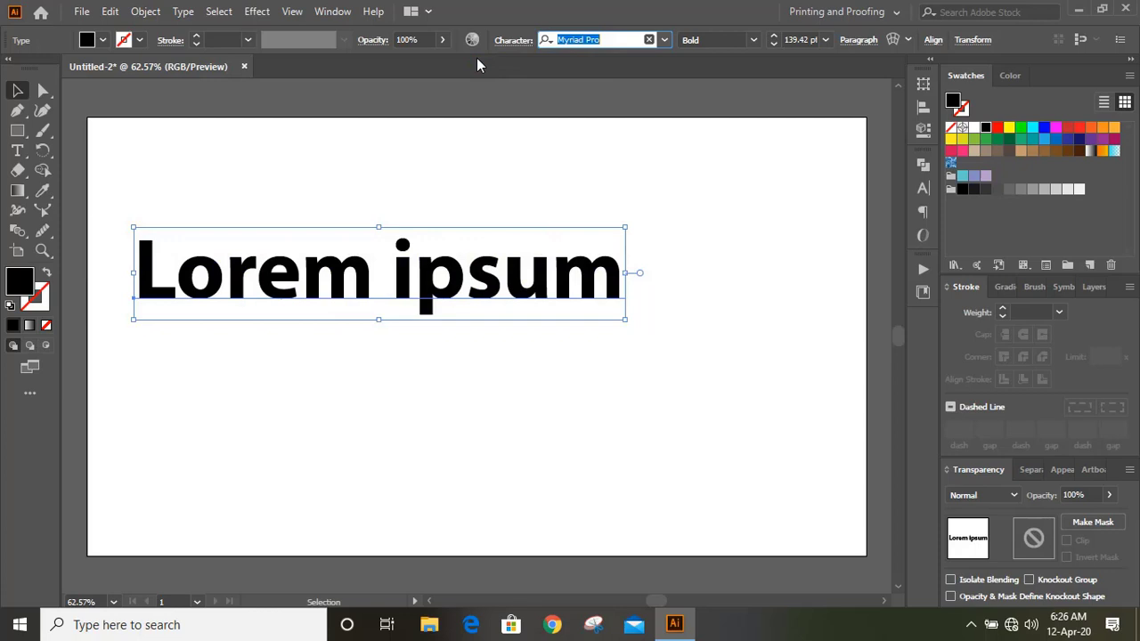
text(imp)
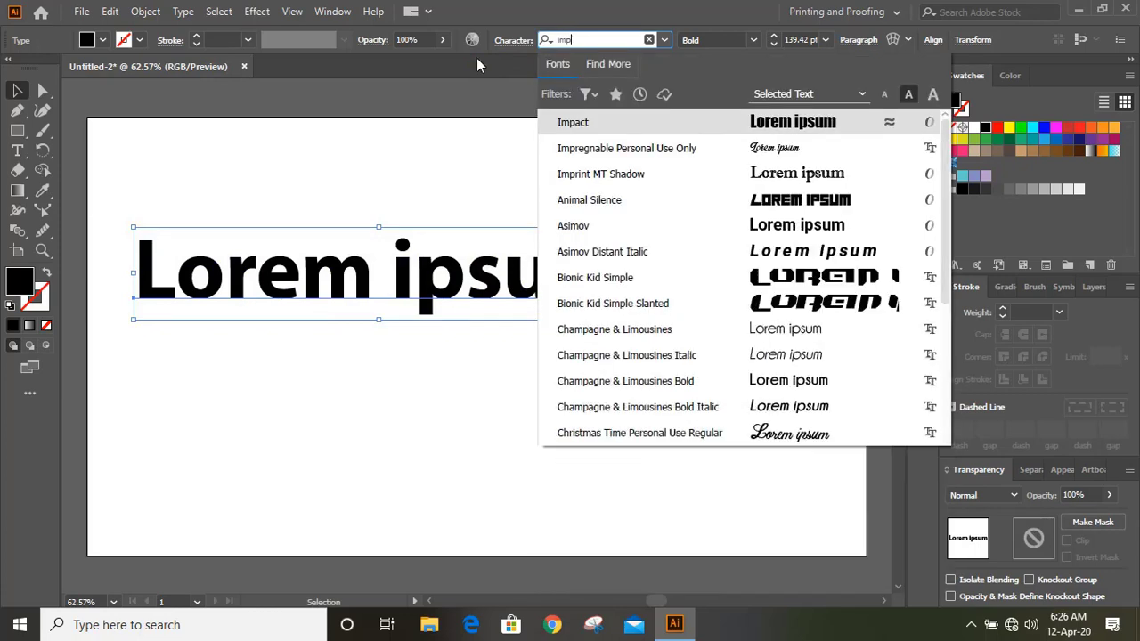
text(a)
click(588, 122)
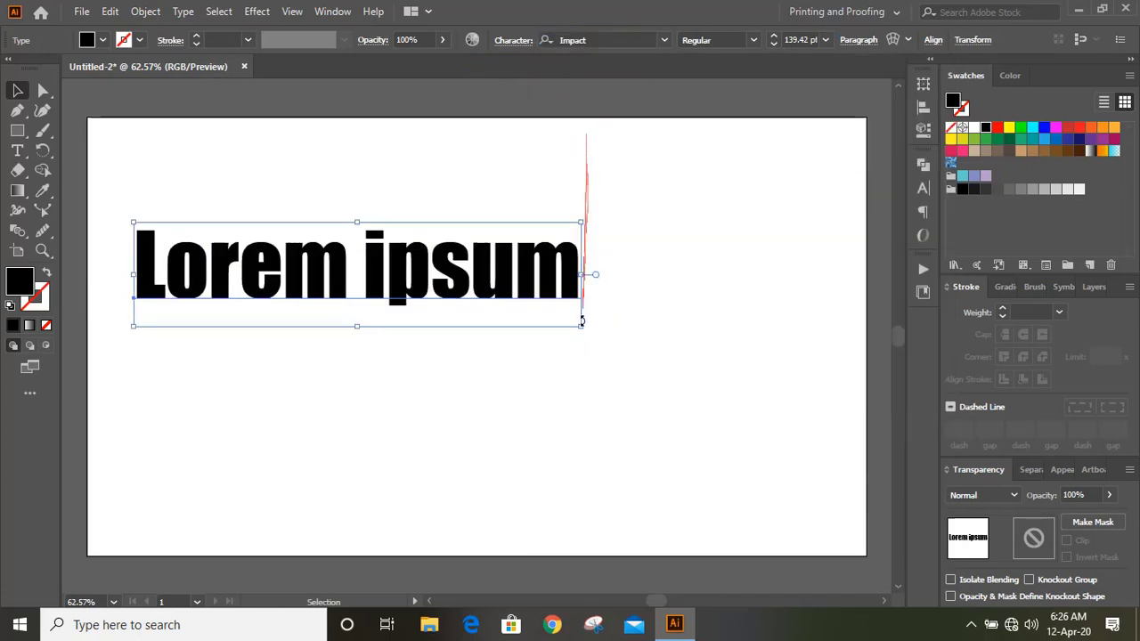
Widen the Impact line, then Alt-drag copies to stack four Lorem ipsum lines
drag(582, 332, 626, 336)
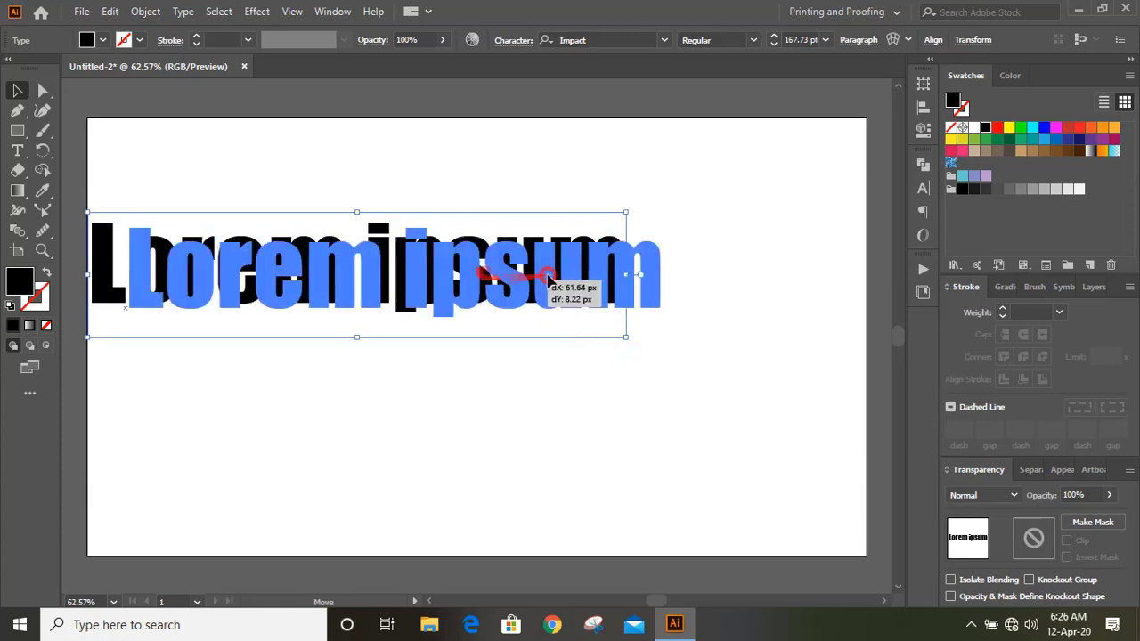
mouse_move(479, 277)
mouse_down()
mouse_move(539, 259)
mouse_move(506, 216)
mouse_move(505, 518)
mouse_up()
click(718, 343)
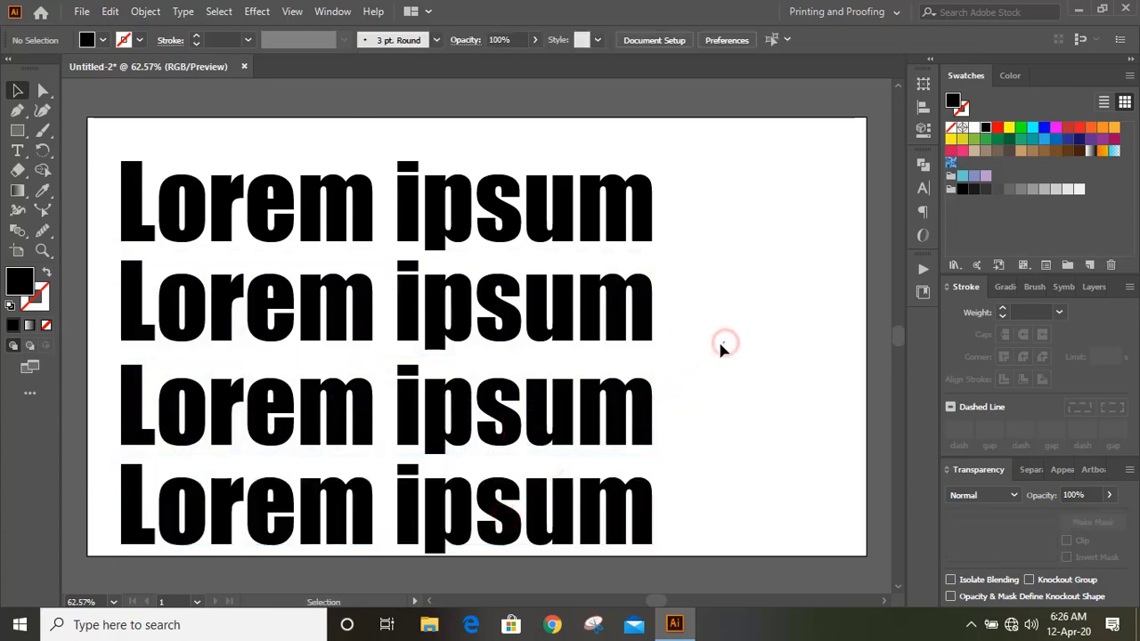
Give the top line a horizontal Fish warp with Bend 53%, Horizontal 74%, Vertical 4%
click(372, 223)
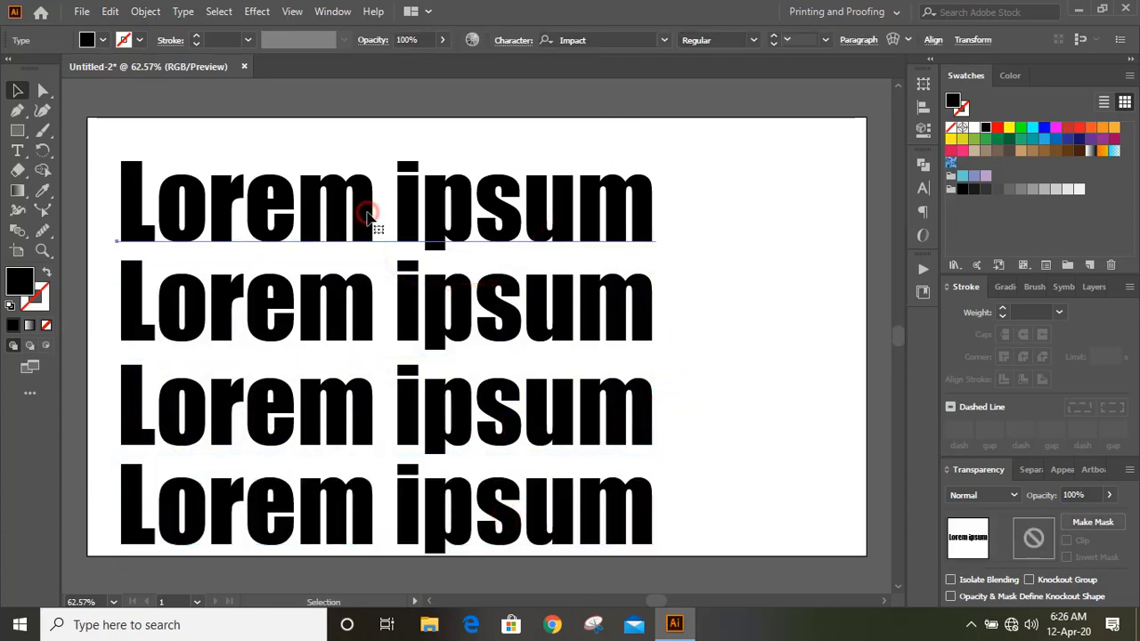
click(257, 10)
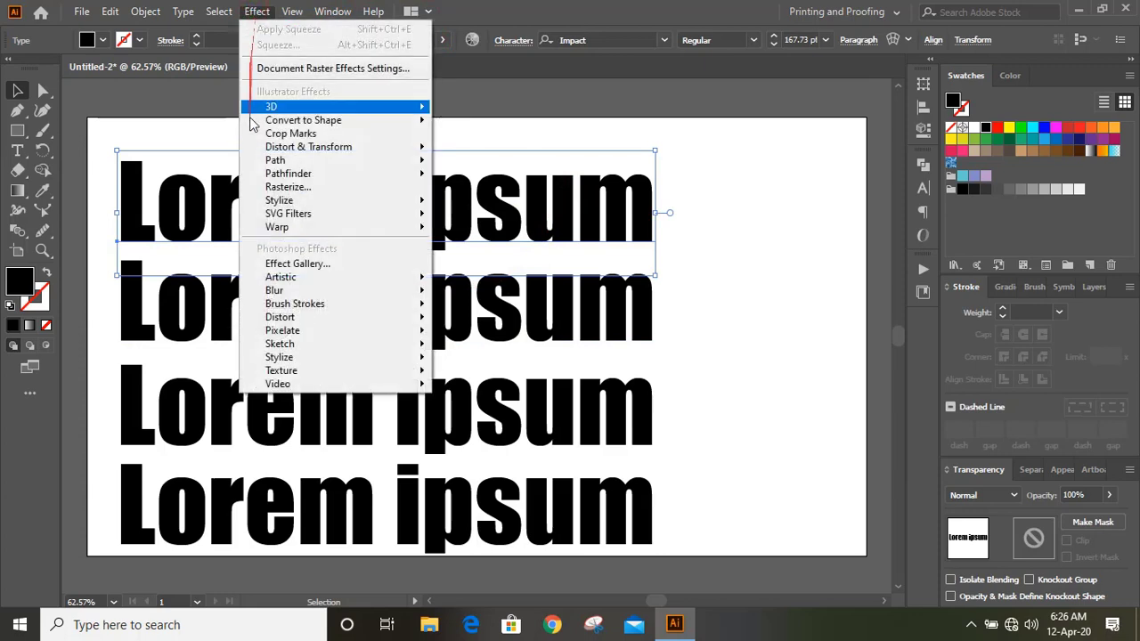
mouse_move(277, 227)
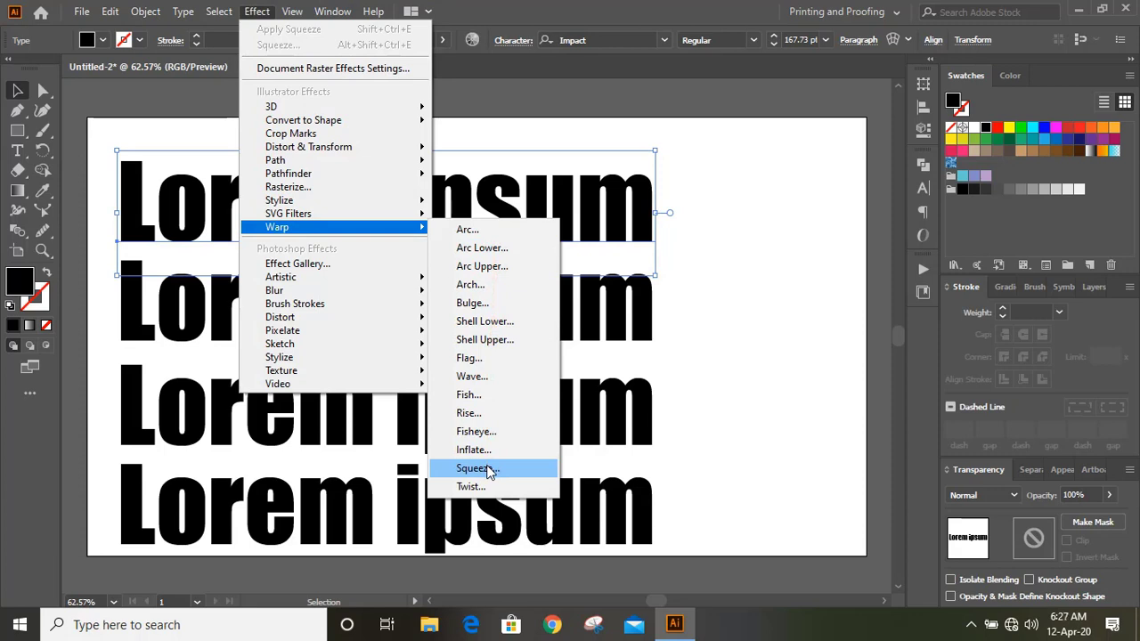
click(483, 397)
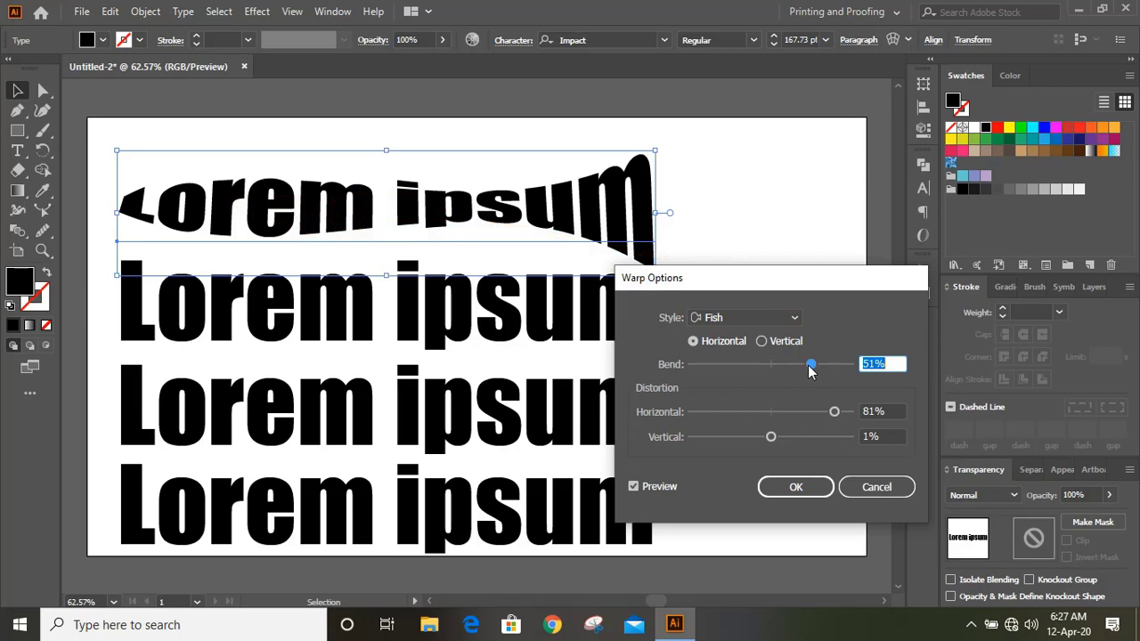
drag(812, 368, 812, 367)
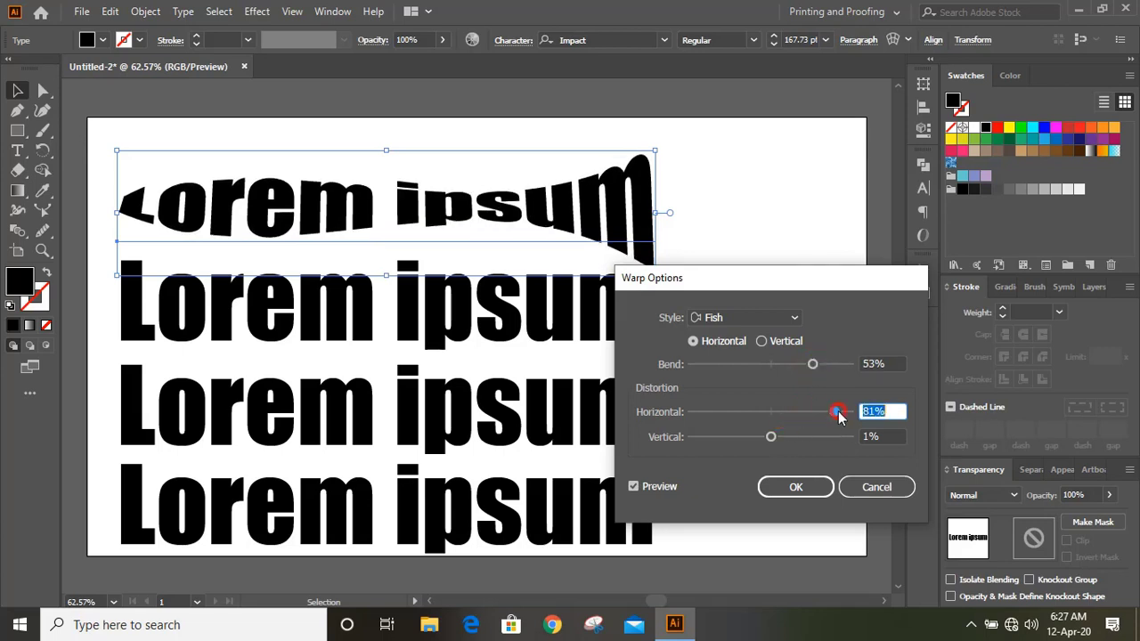
drag(839, 424, 772, 443)
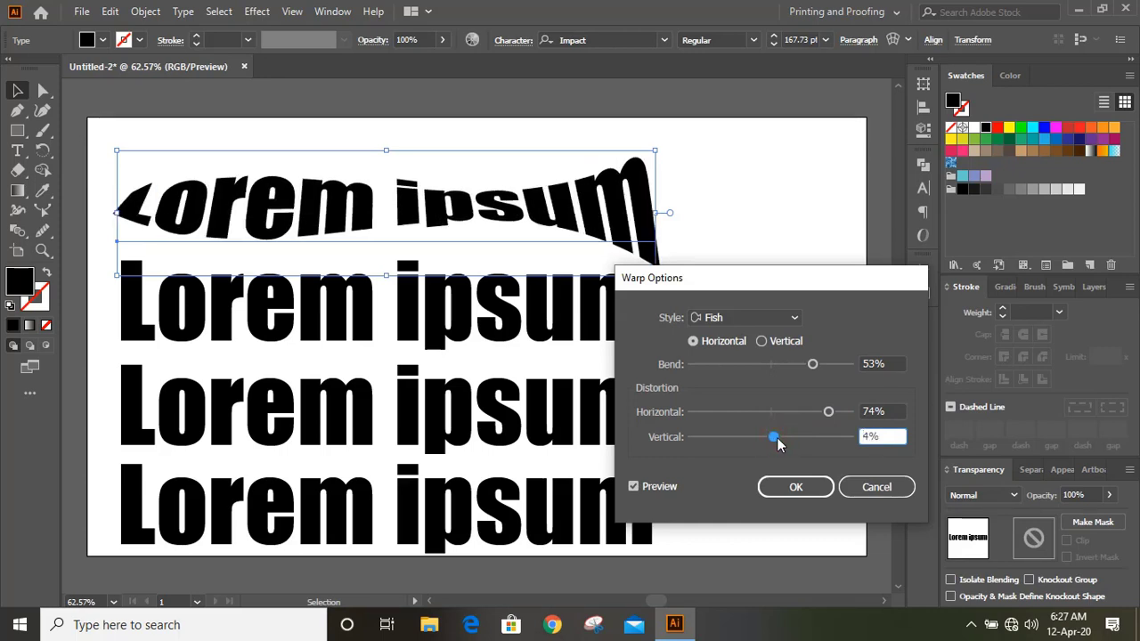
click(761, 342)
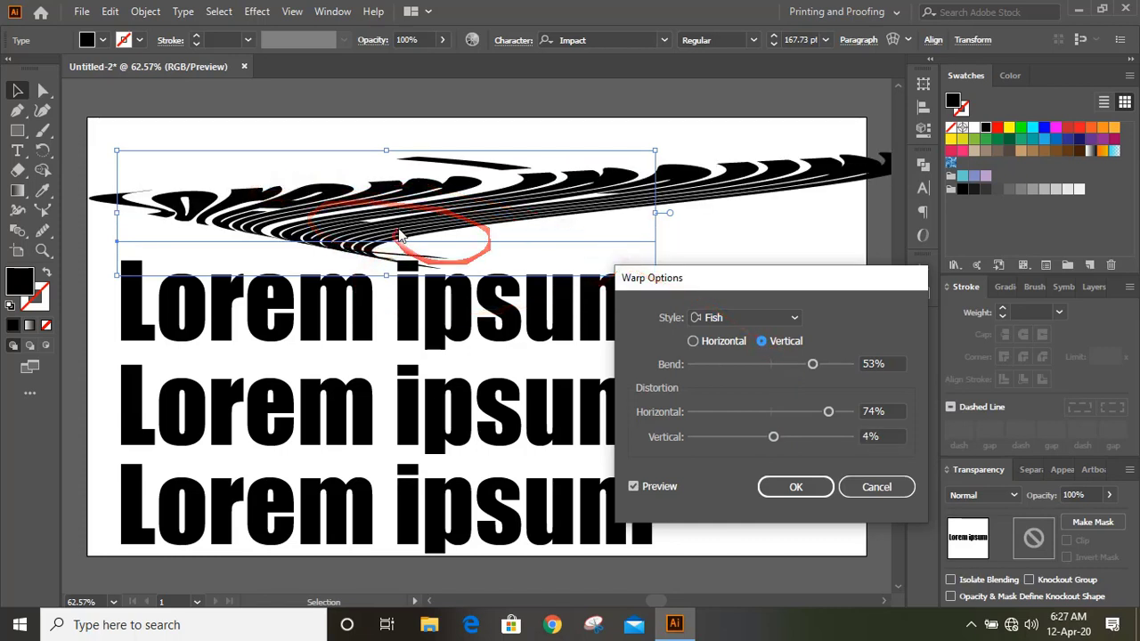
click(693, 342)
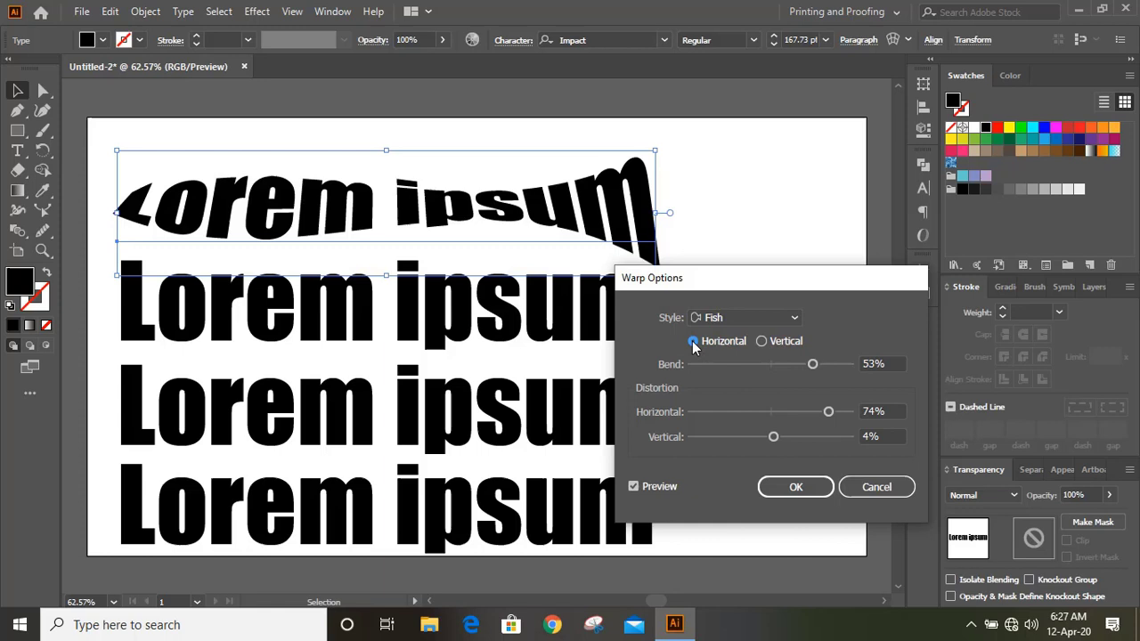
click(797, 488)
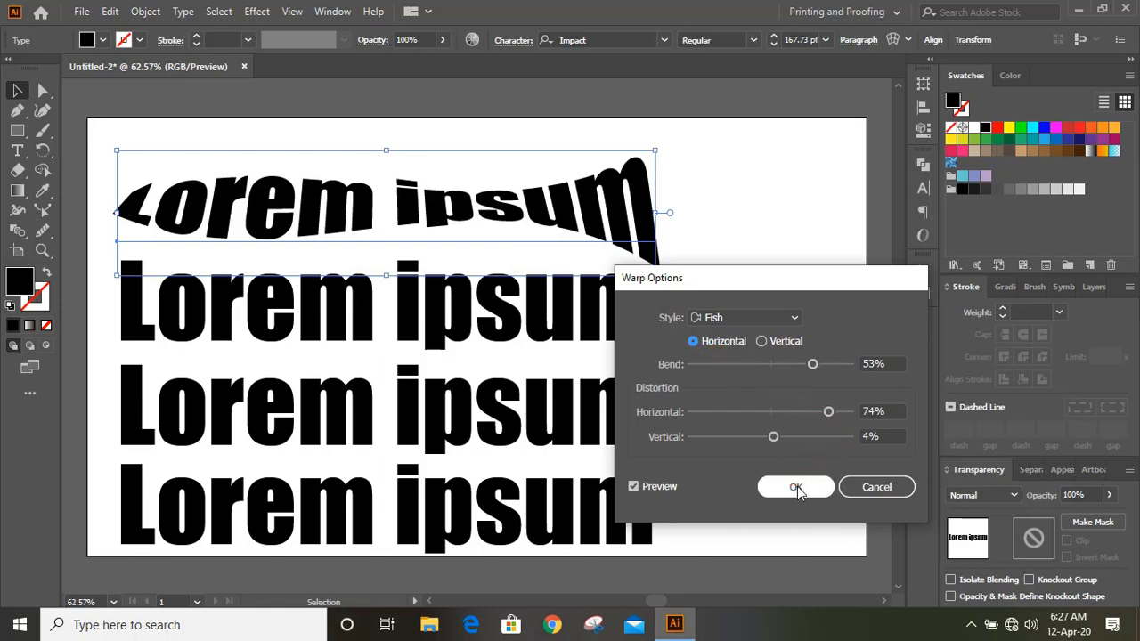
click(710, 203)
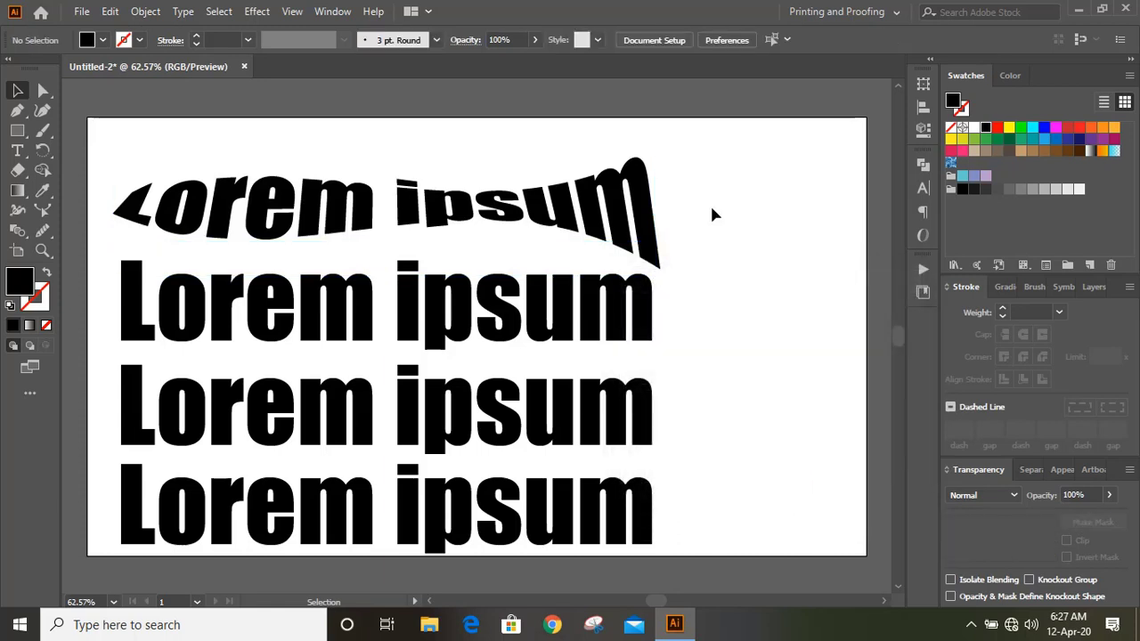
Expand the Fish-warped top line's appearance, then select the second line
click(594, 217)
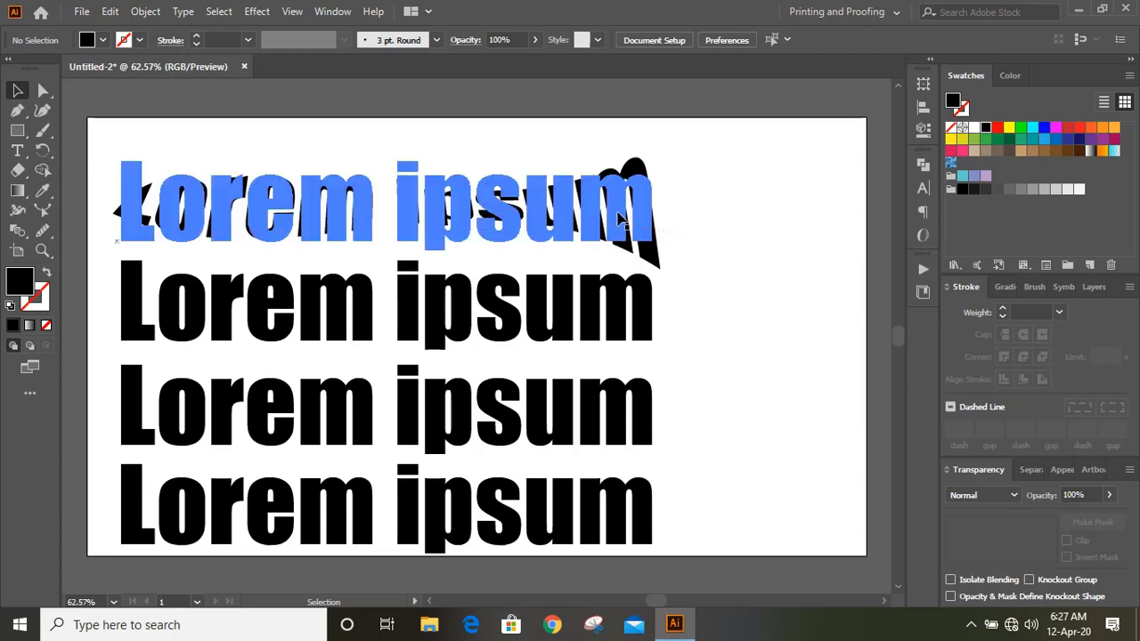
click(619, 217)
click(145, 11)
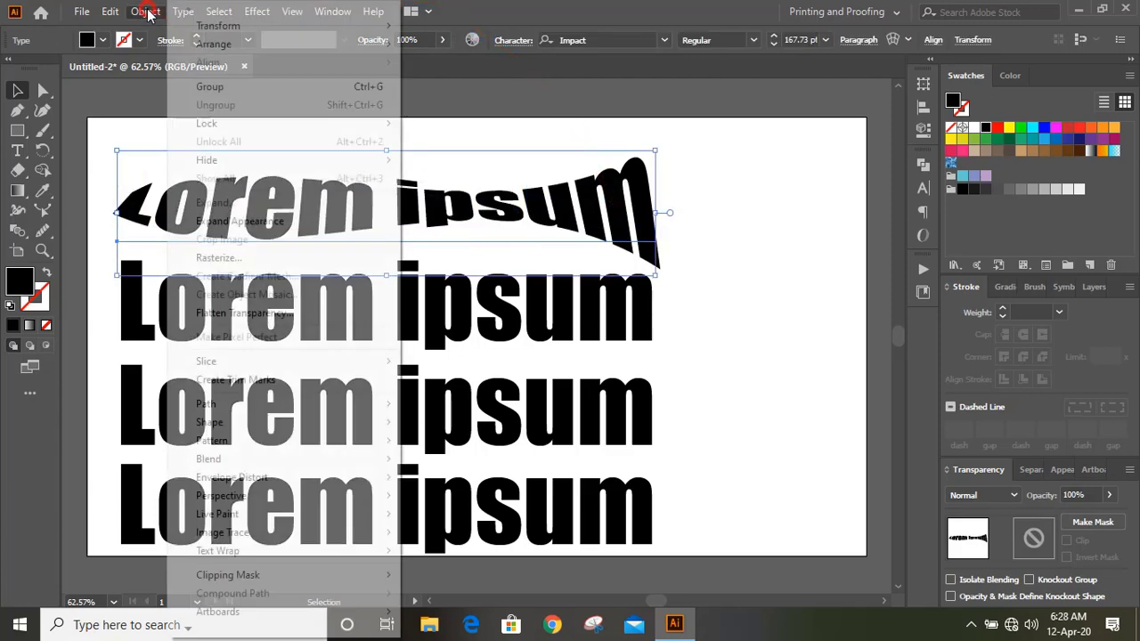
click(239, 222)
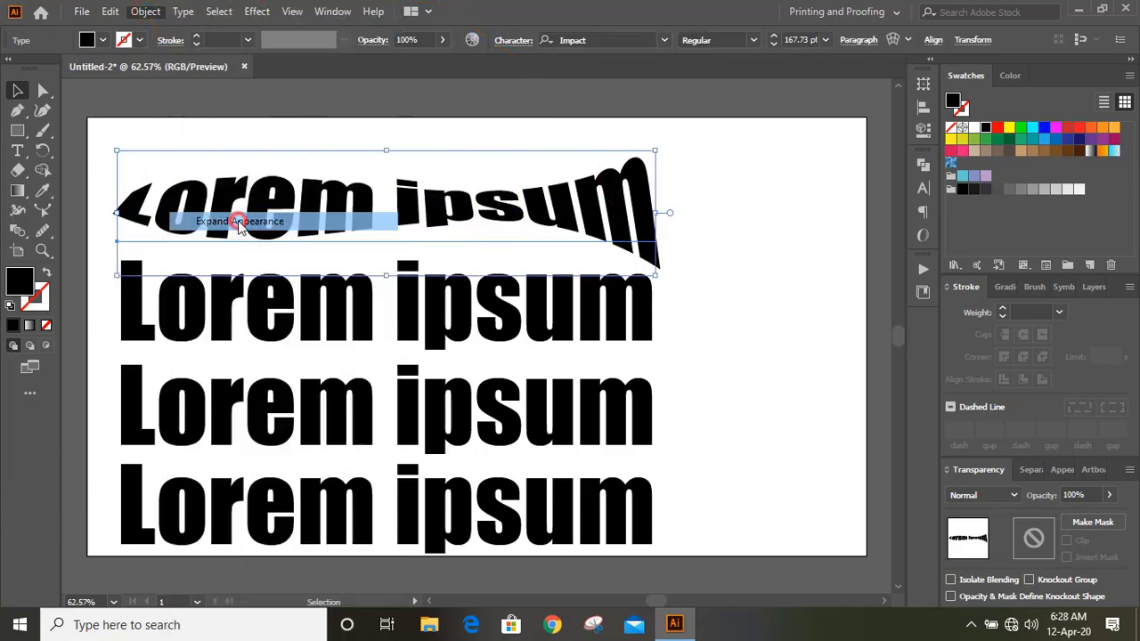
click(717, 215)
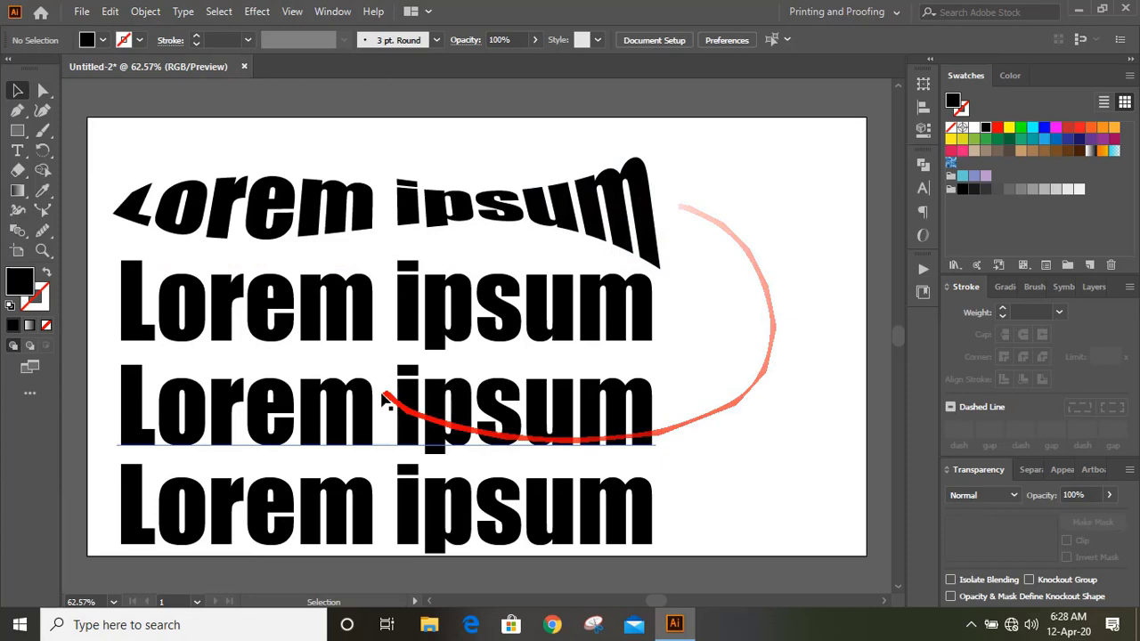
click(374, 311)
Apply a horizontal Flag warp with reduced bend to the second line
click(257, 11)
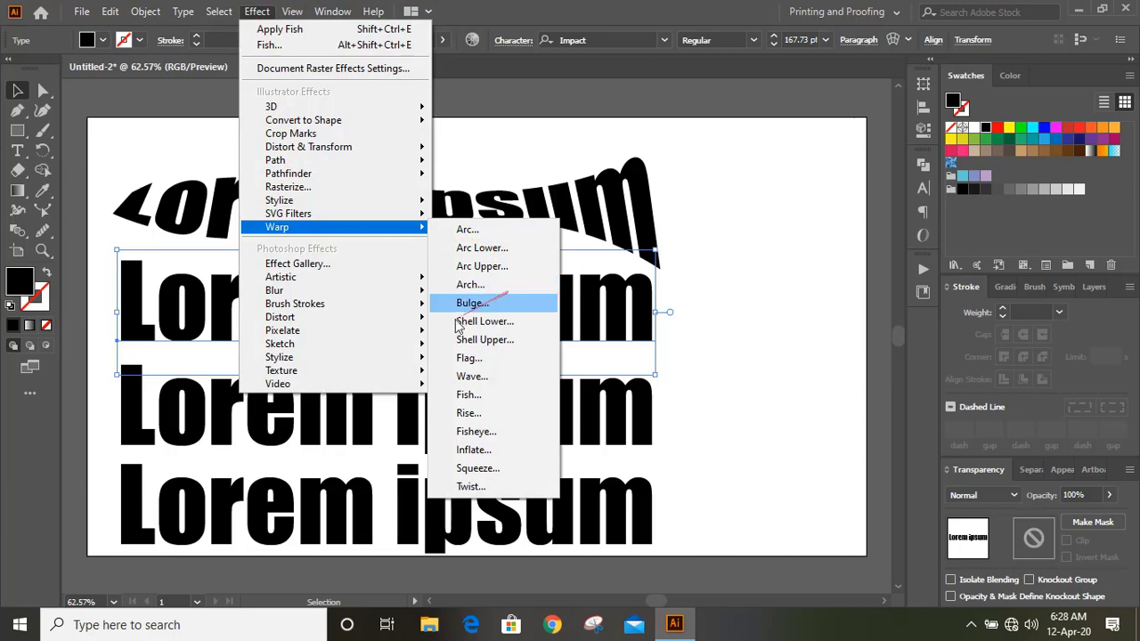
click(484, 357)
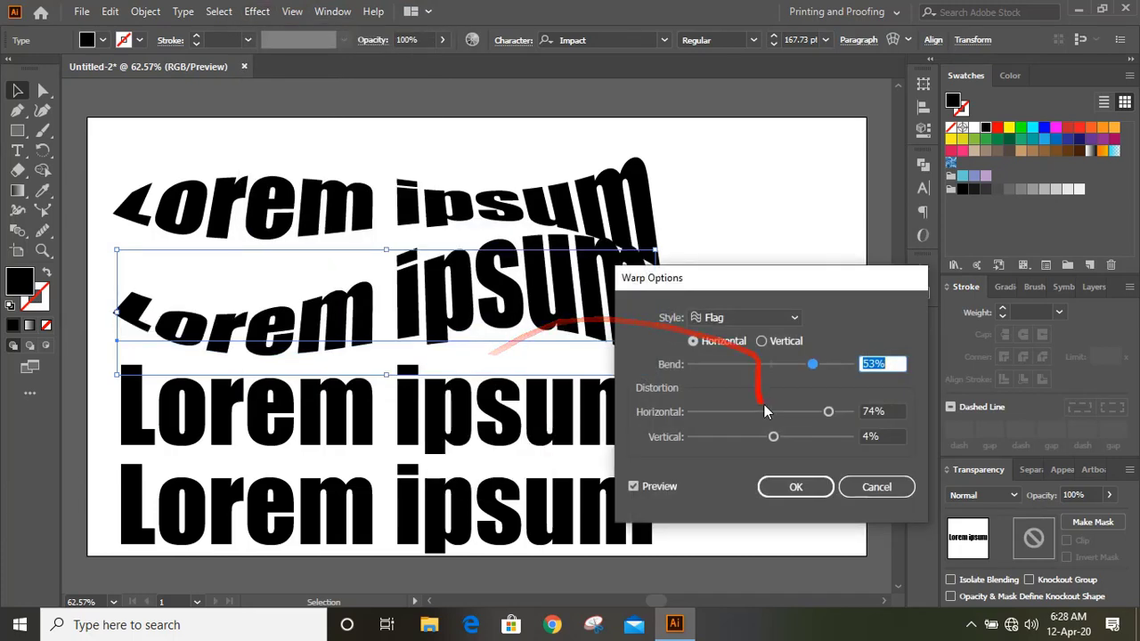
drag(767, 277, 873, 240)
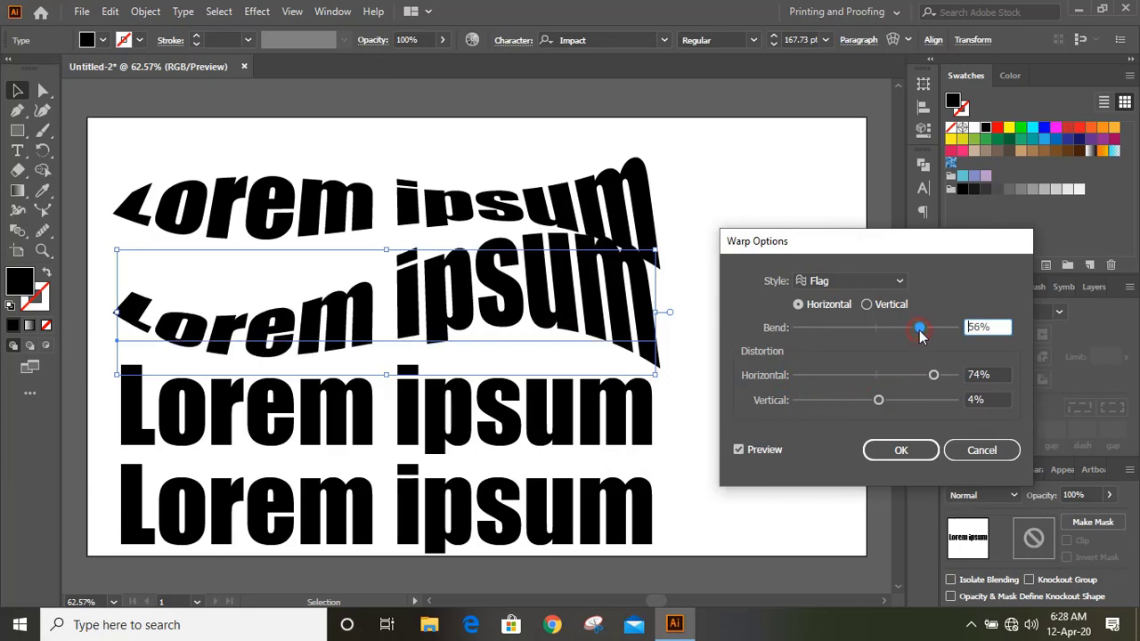
drag(924, 332, 926, 336)
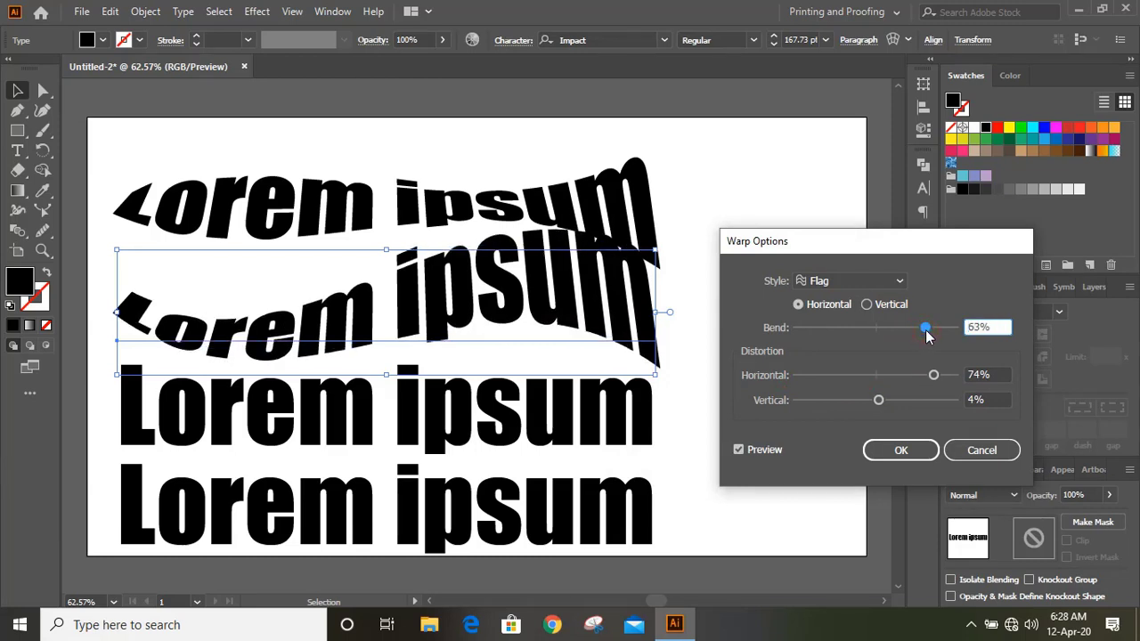
click(867, 305)
click(799, 306)
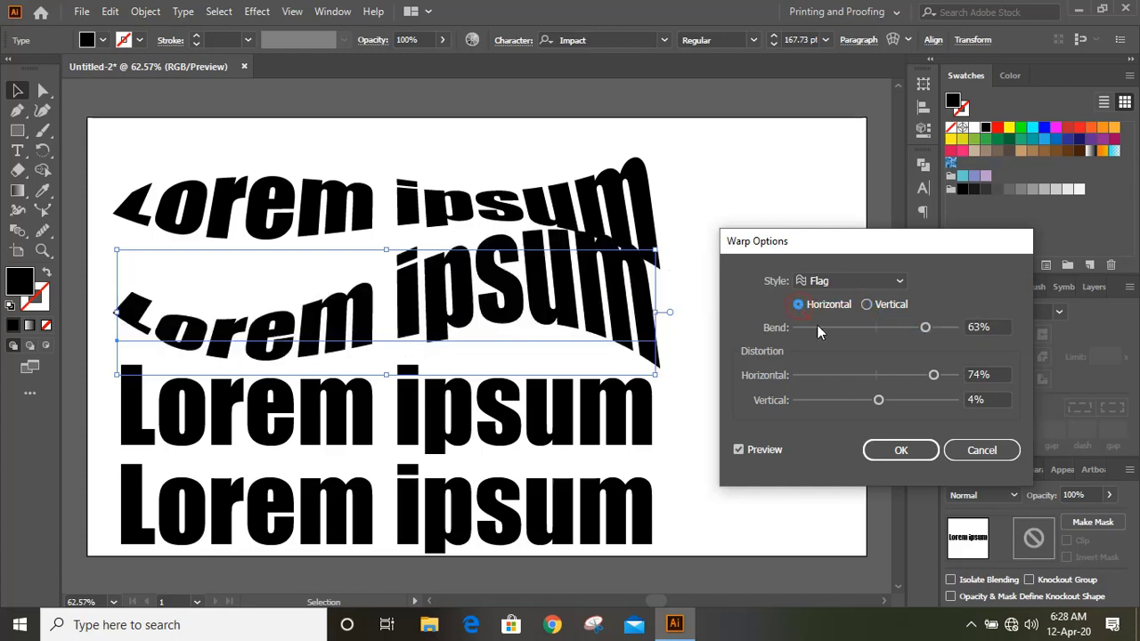
click(913, 455)
Expand the flag-warped second line into outlines, then select the third line
click(147, 12)
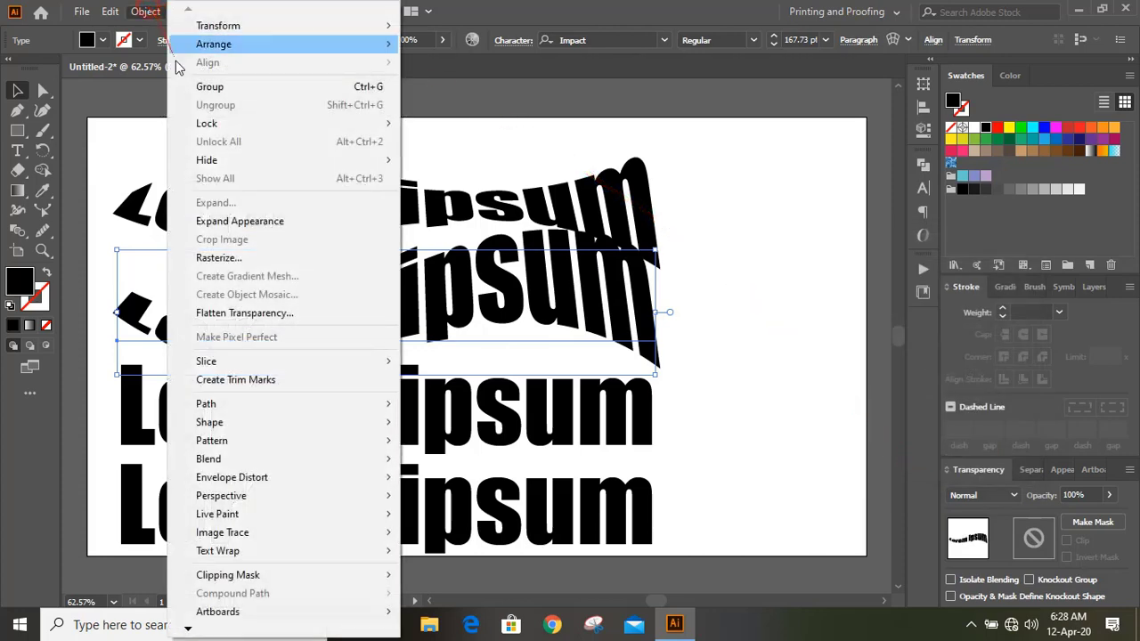
click(276, 221)
click(792, 277)
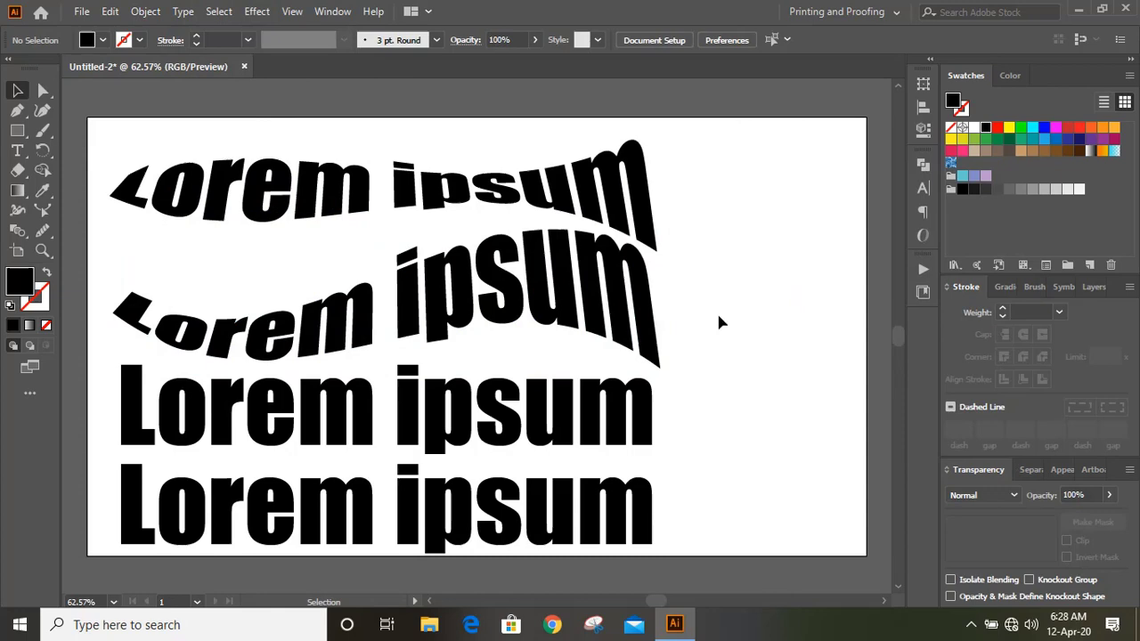
click(519, 403)
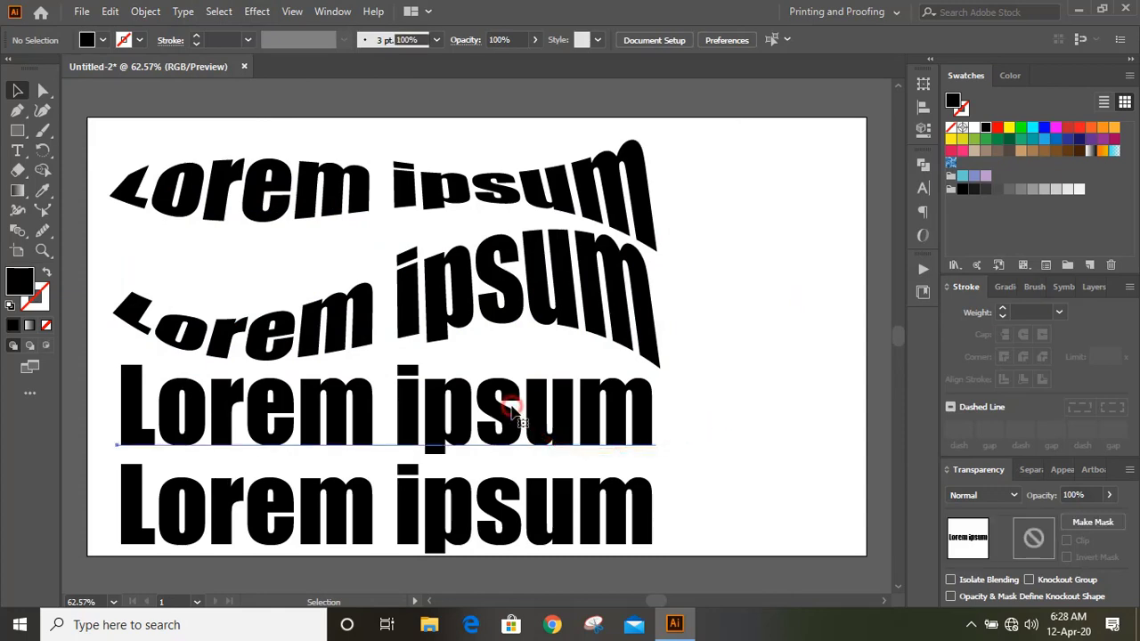
Apply an Arc Lower warp to the third line: Bend about -12%, Horizontal and Vertical 0%
click(256, 11)
mouse_move(330, 227)
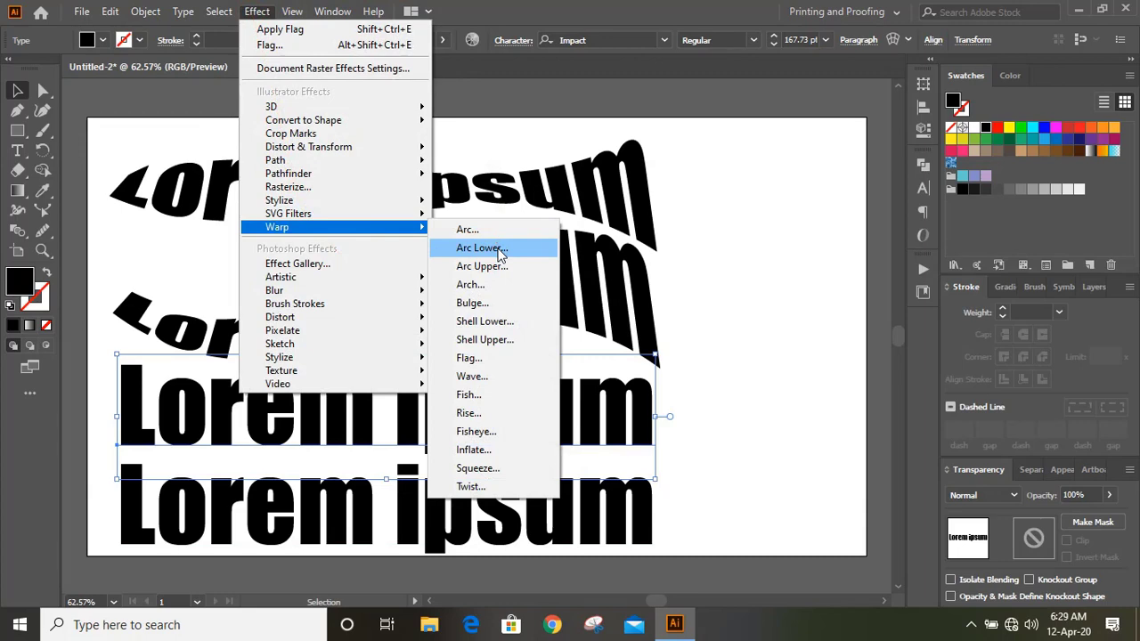
click(500, 249)
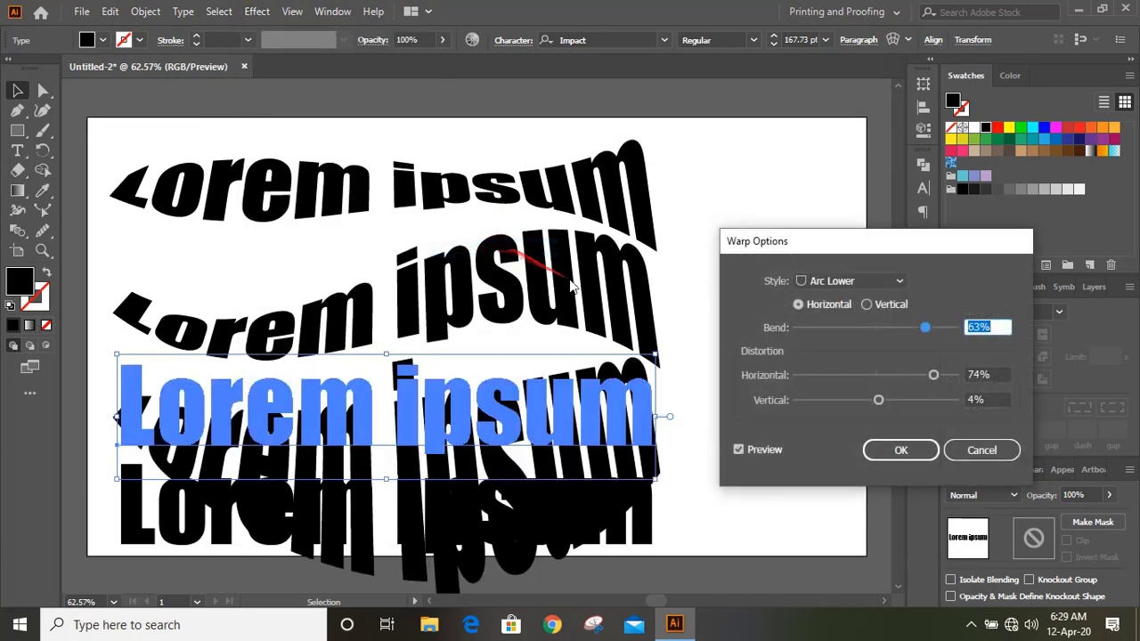
drag(925, 328, 879, 328)
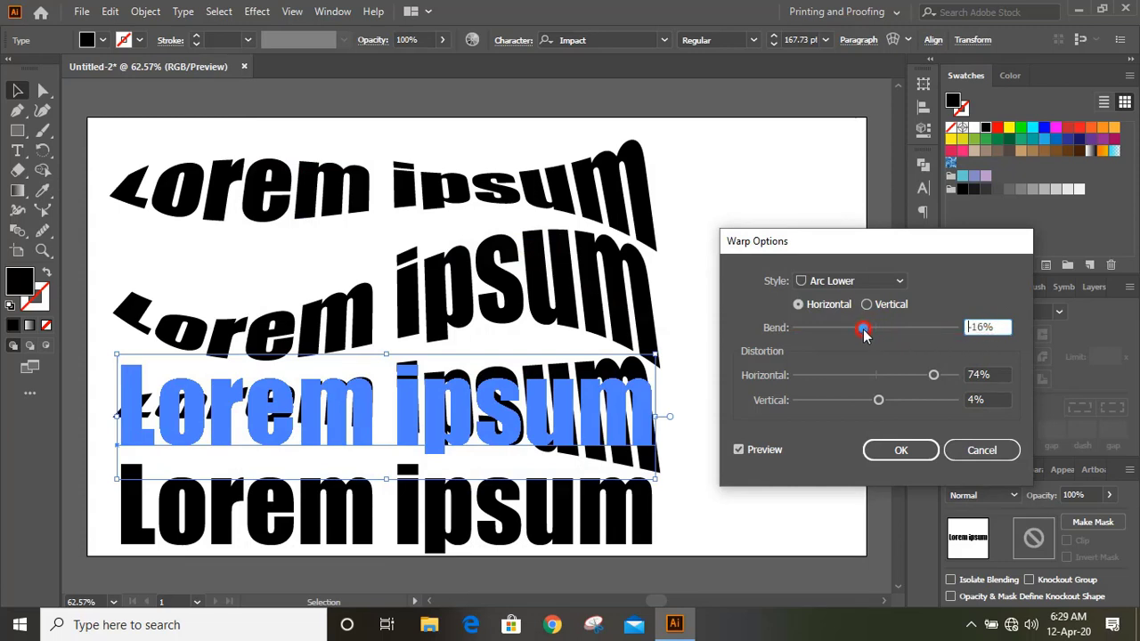
drag(864, 331, 875, 331)
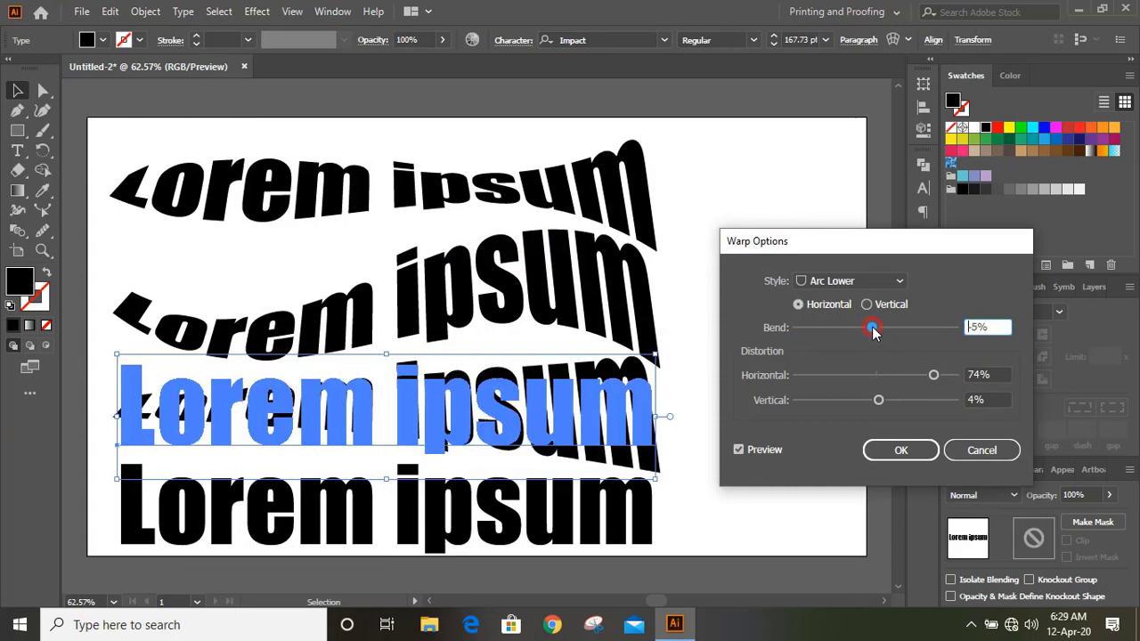
click(934, 376)
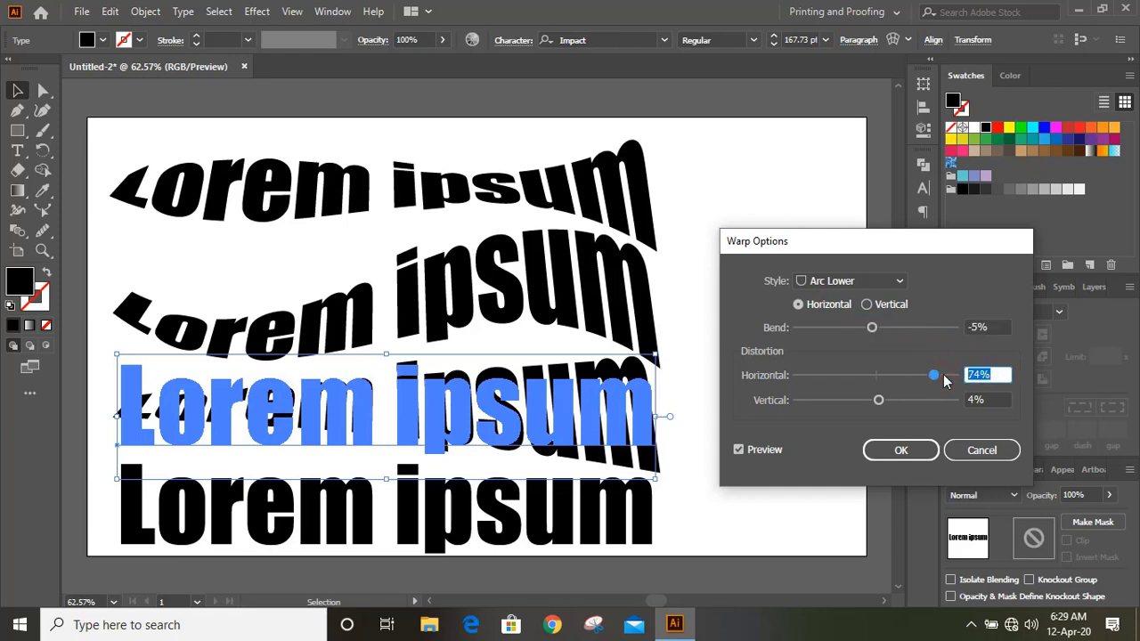
text(0)
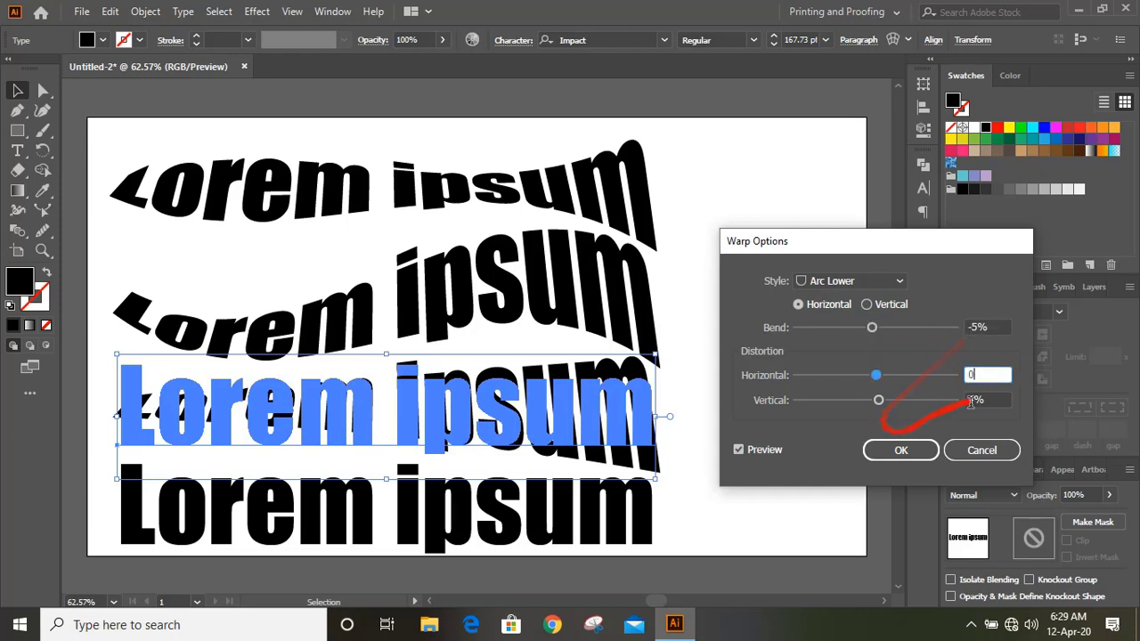
key(Tab)
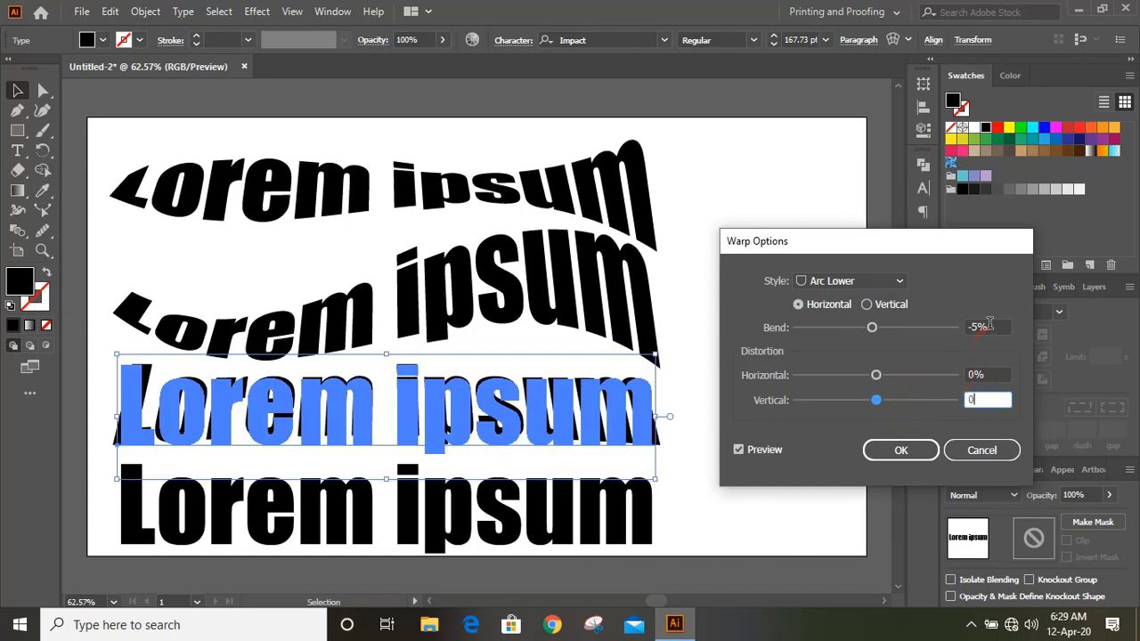
click(988, 327)
click(874, 329)
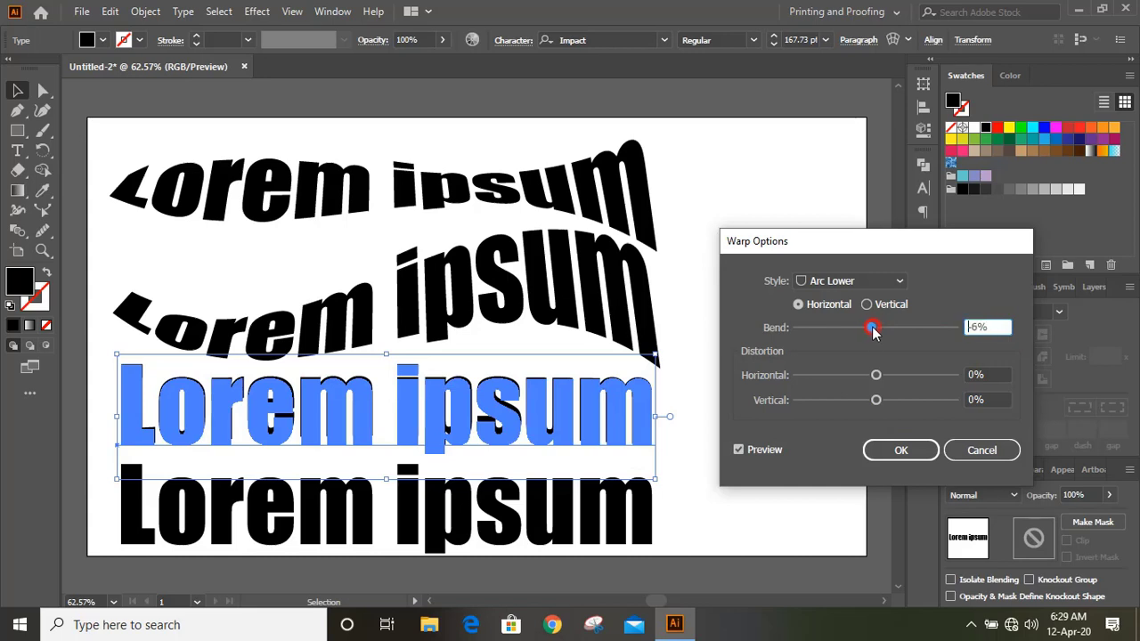
drag(867, 332, 870, 332)
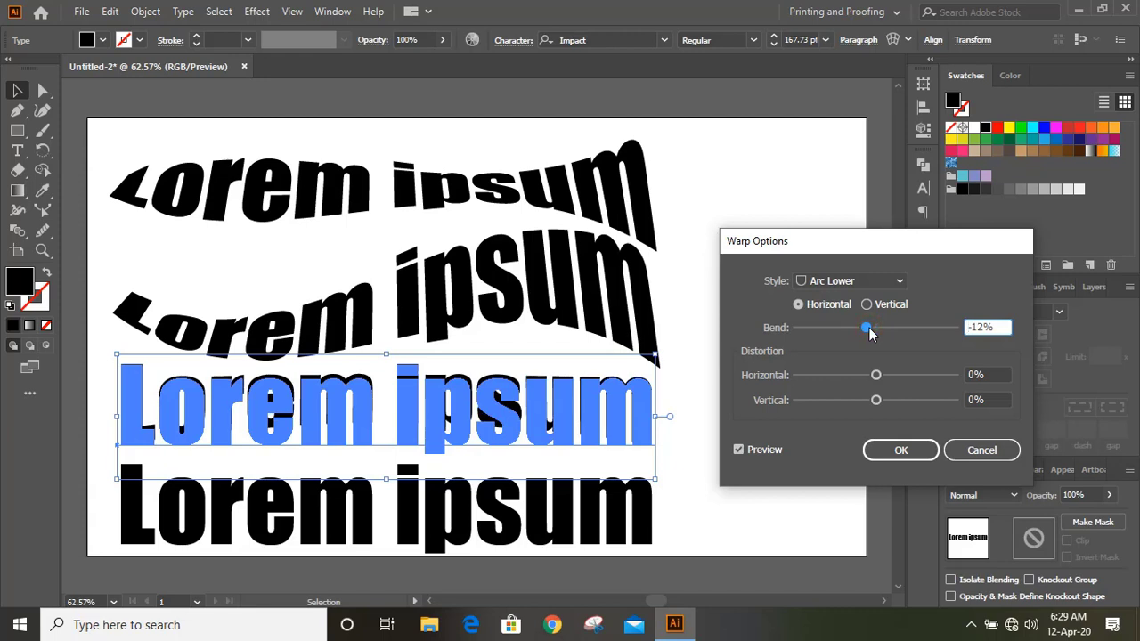
click(902, 451)
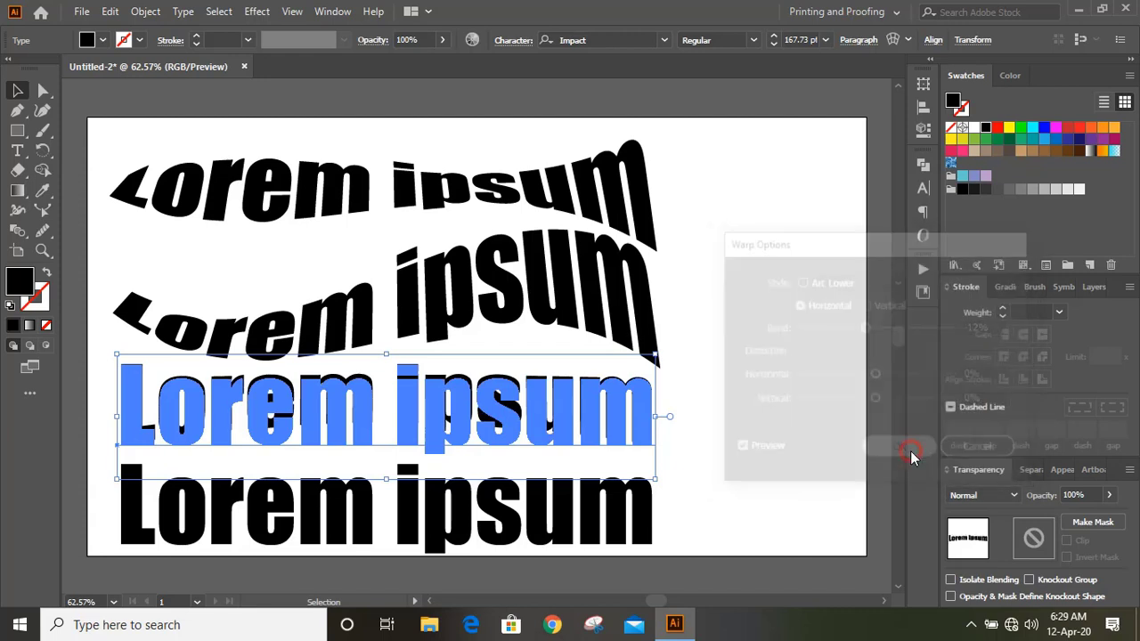
Expand the third line's Arc Lower warp and add a slight Arc Upper warp
click(149, 13)
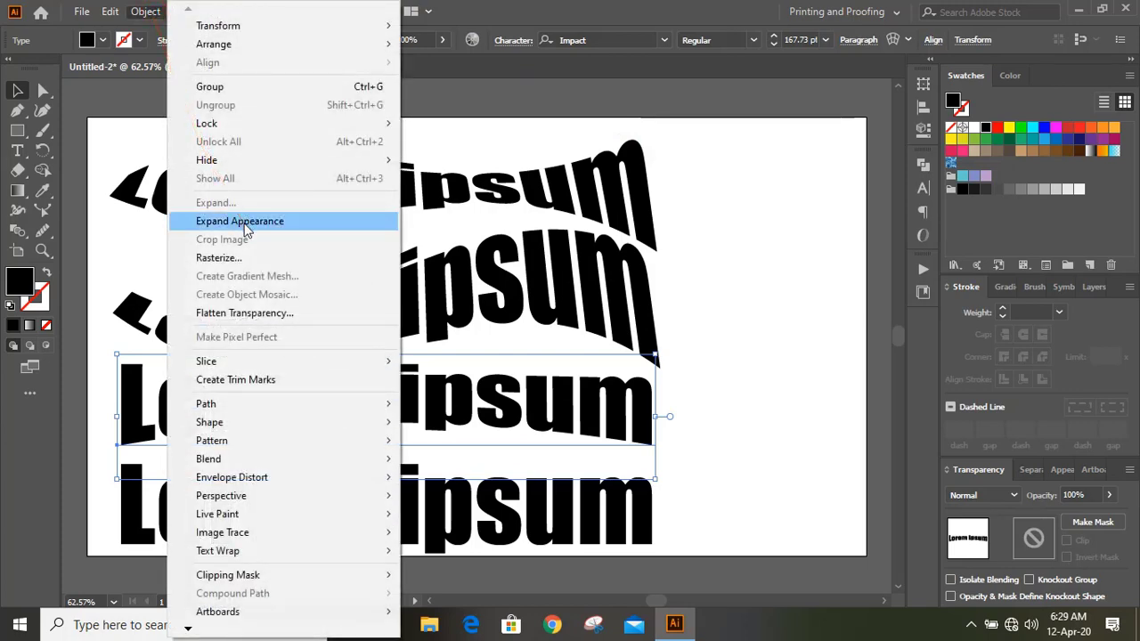
click(256, 225)
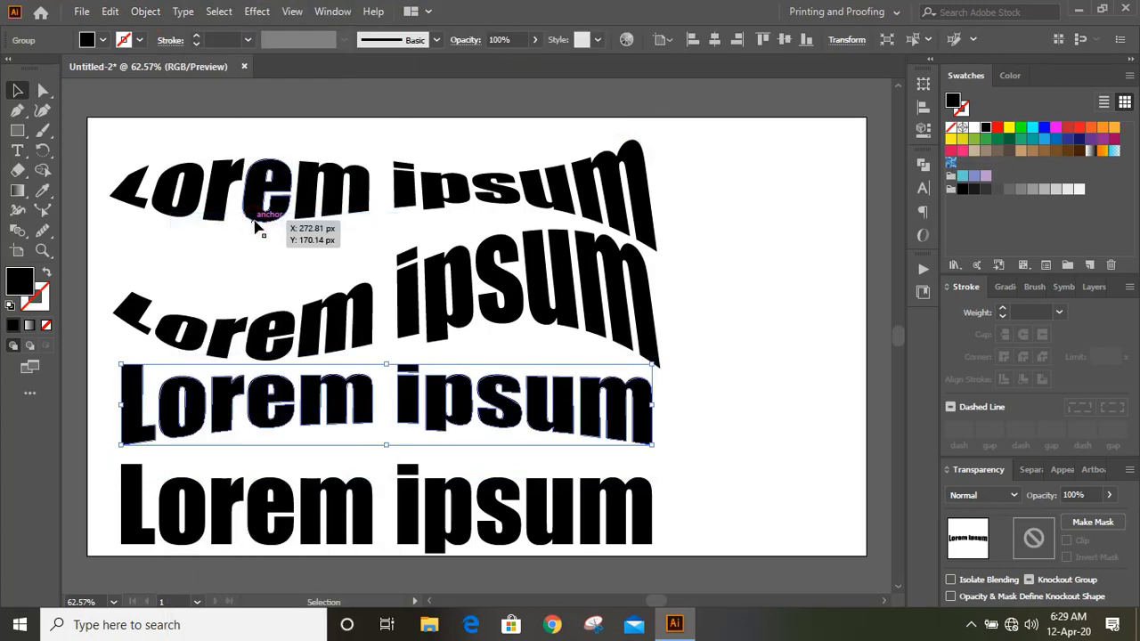
click(256, 11)
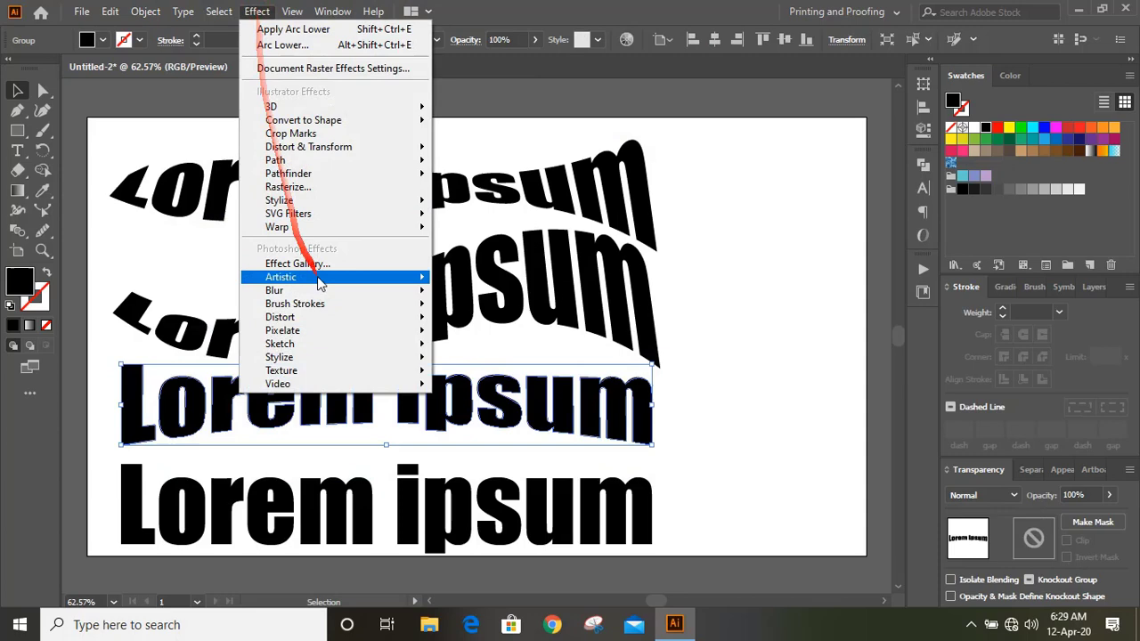
mouse_move(277, 227)
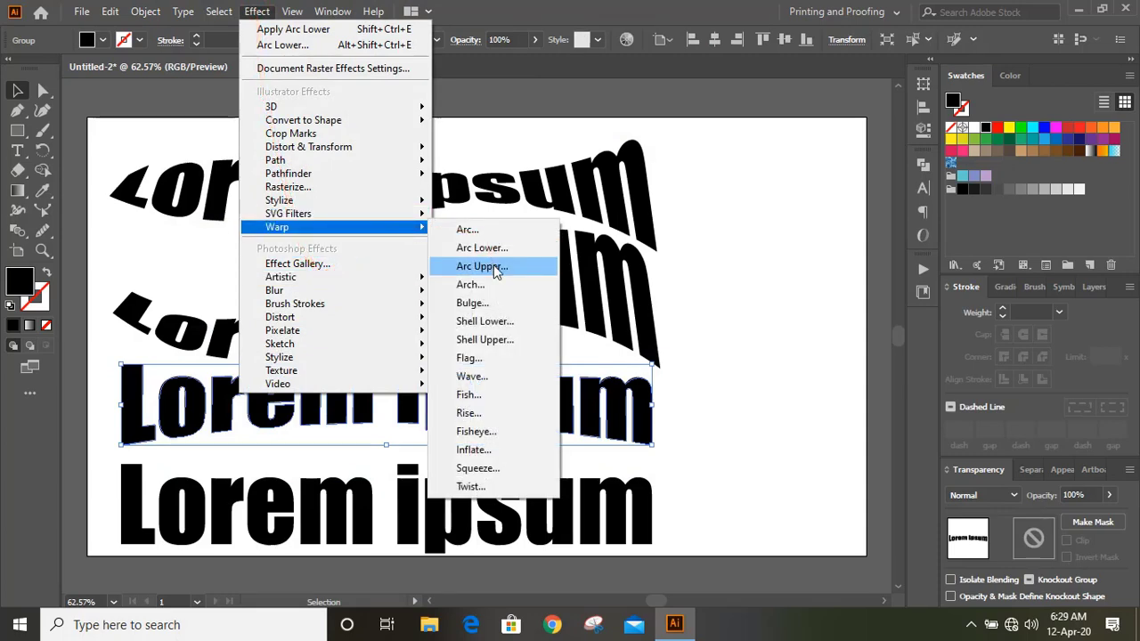
click(496, 267)
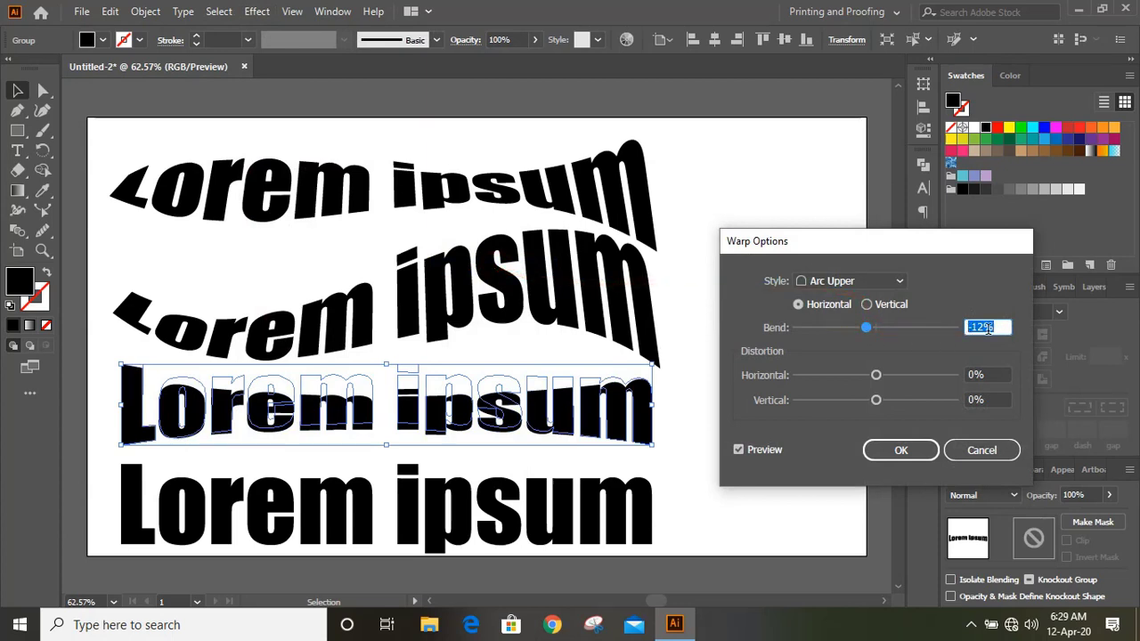
click(902, 451)
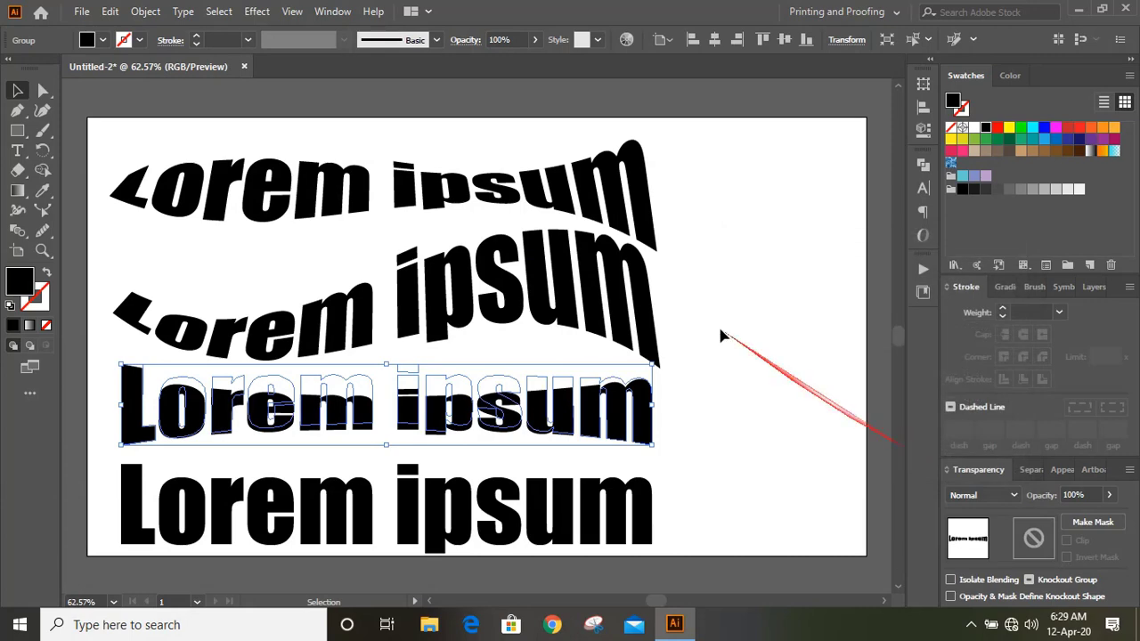
Expand the third line's Arc Upper warp into outlines, then select the bottom line
click(159, 12)
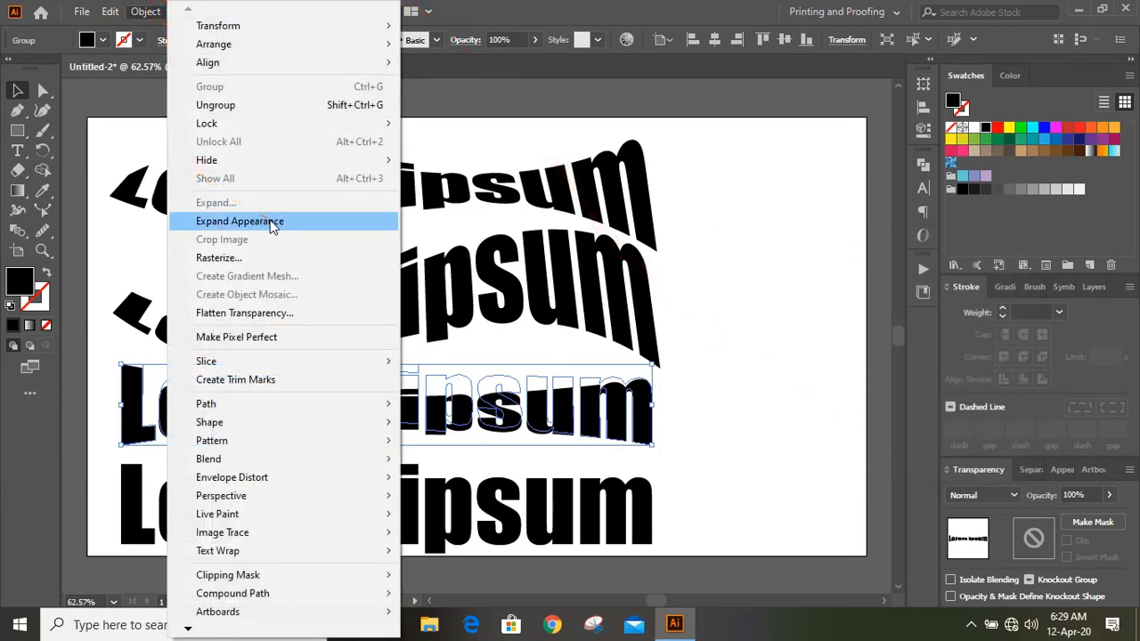
click(276, 224)
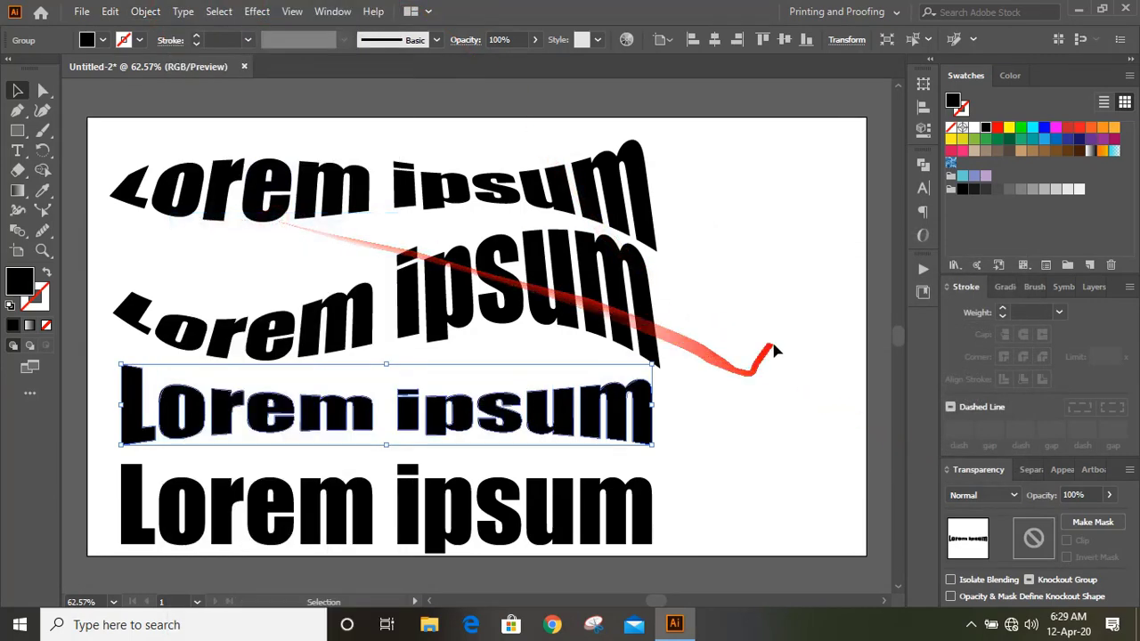
click(795, 307)
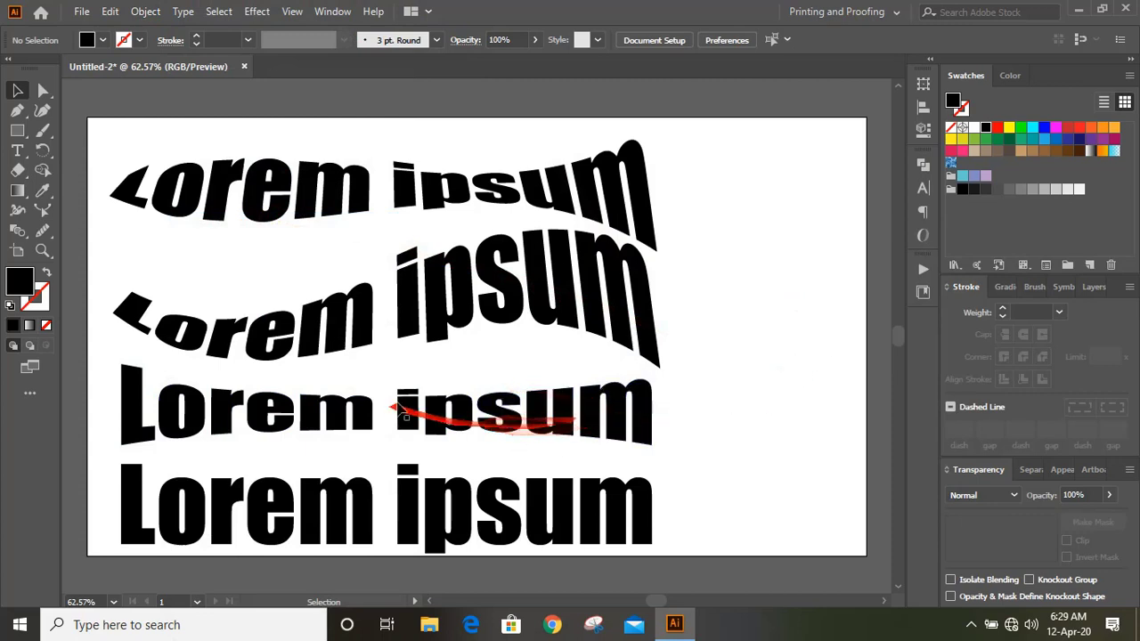
scroll(790, 312, down, 1)
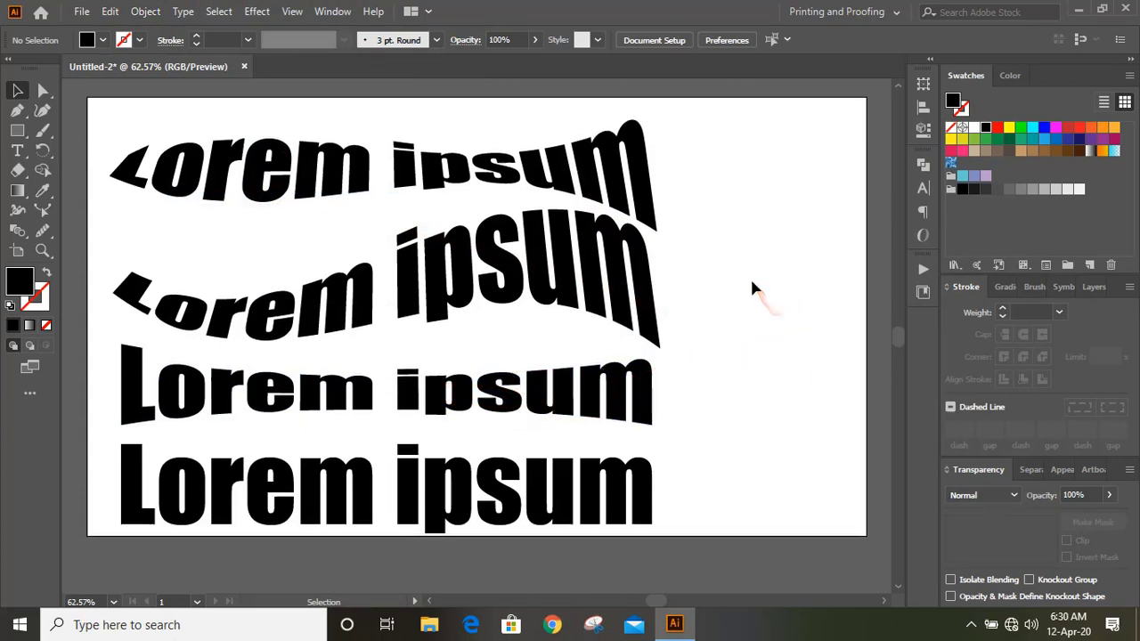
click(460, 478)
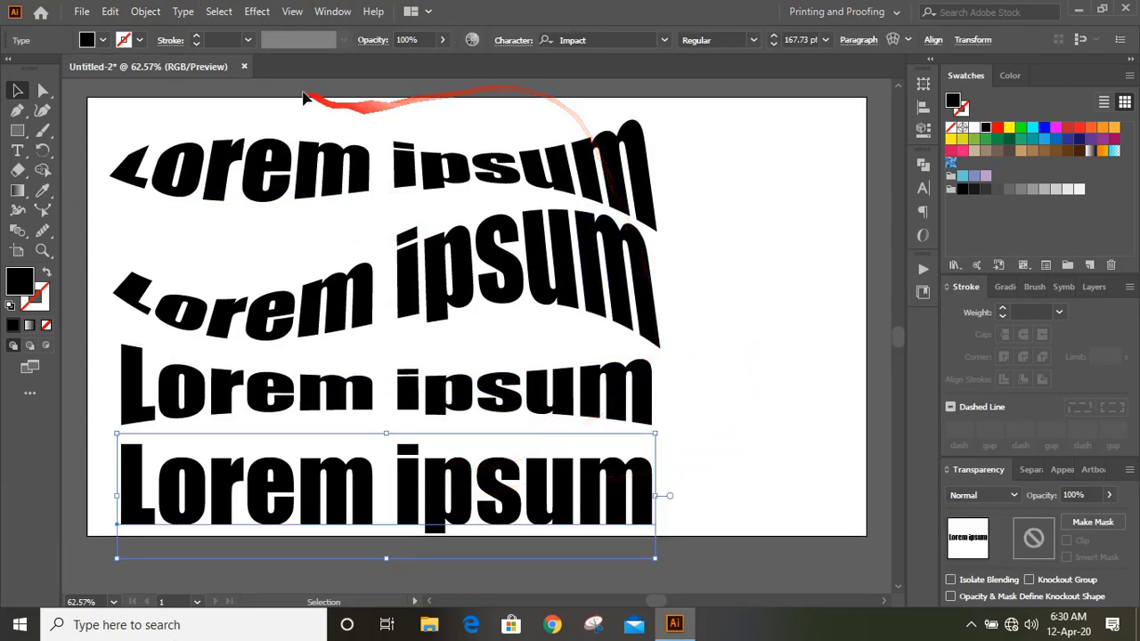
Give the bottom line an Inflate warp with 88% horizontal distortion, after trying Rise, Bulge, Shell Upper
click(256, 10)
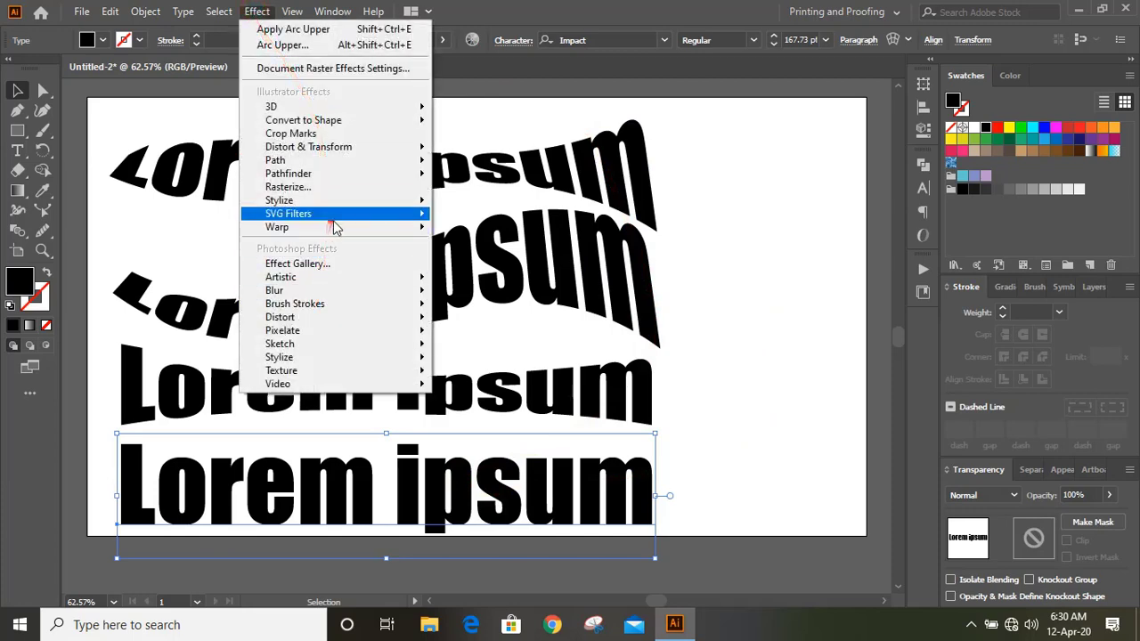
mouse_move(277, 227)
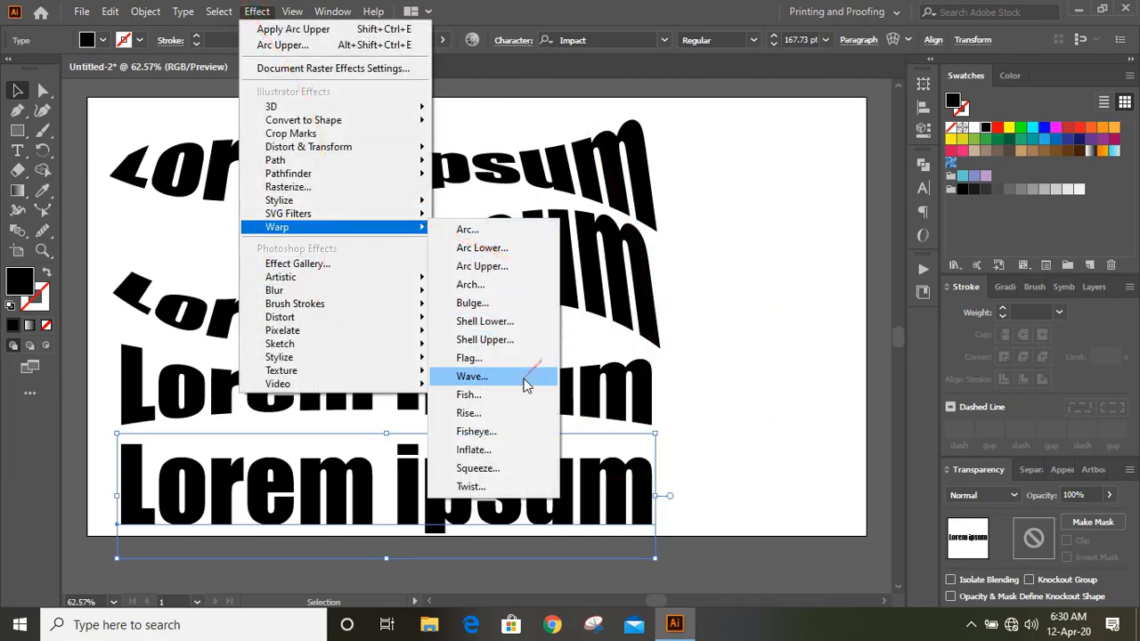
click(514, 416)
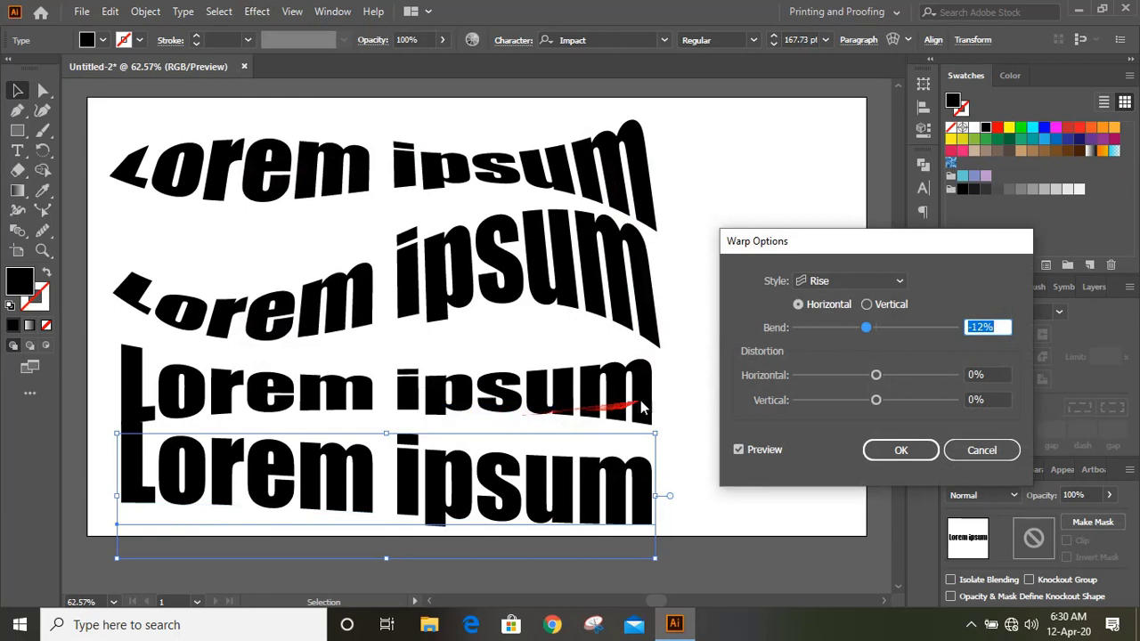
click(886, 279)
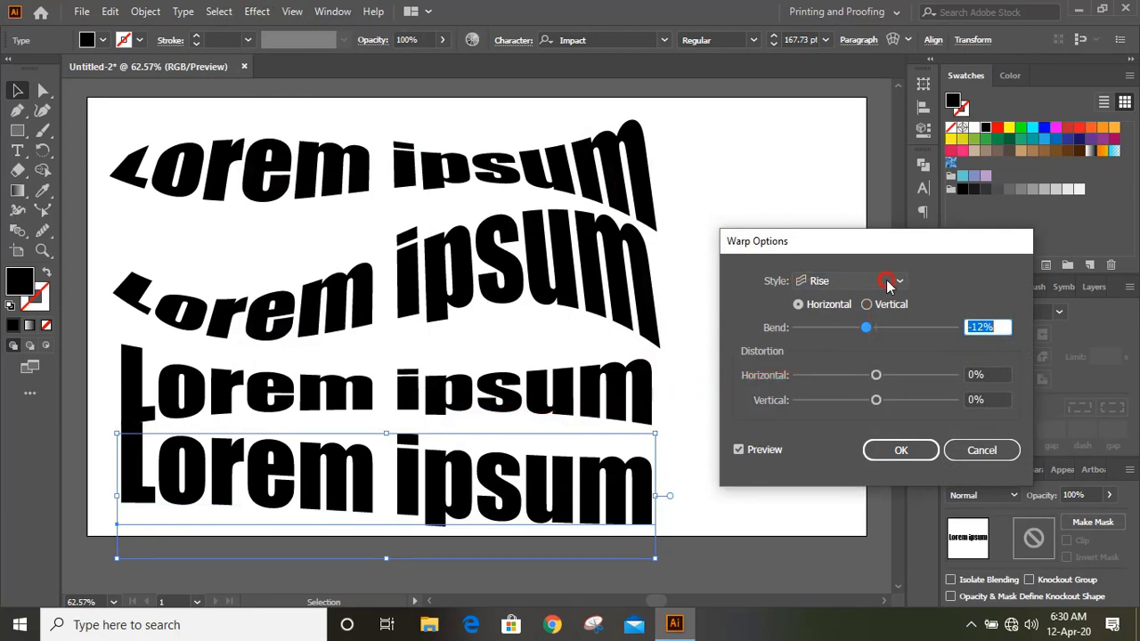
click(853, 379)
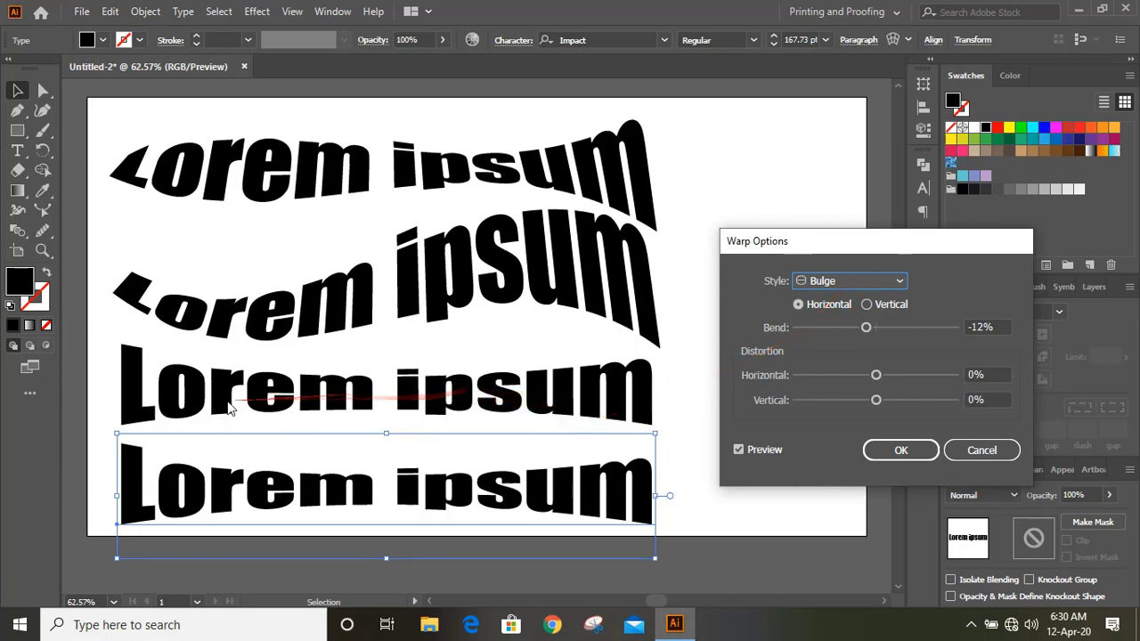
click(890, 282)
click(844, 415)
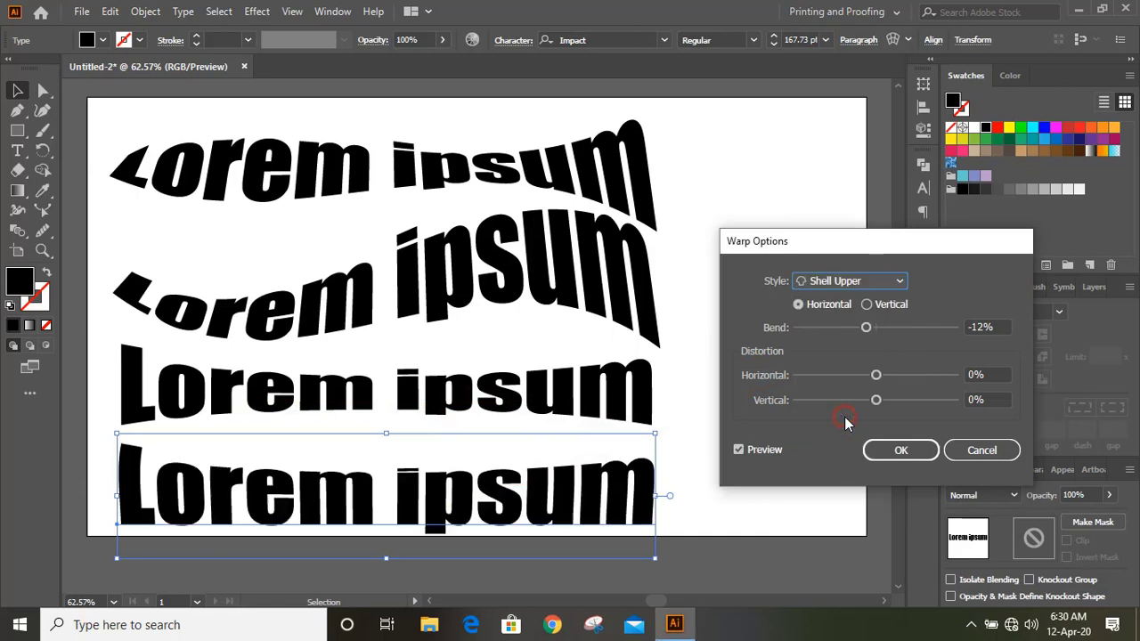
click(873, 283)
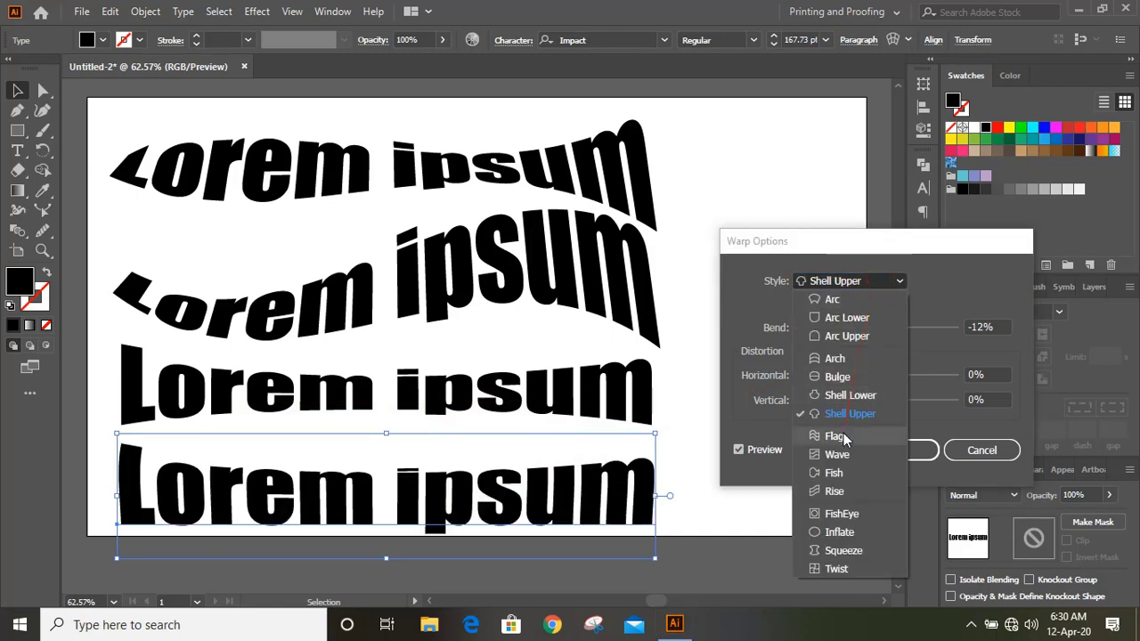
click(841, 533)
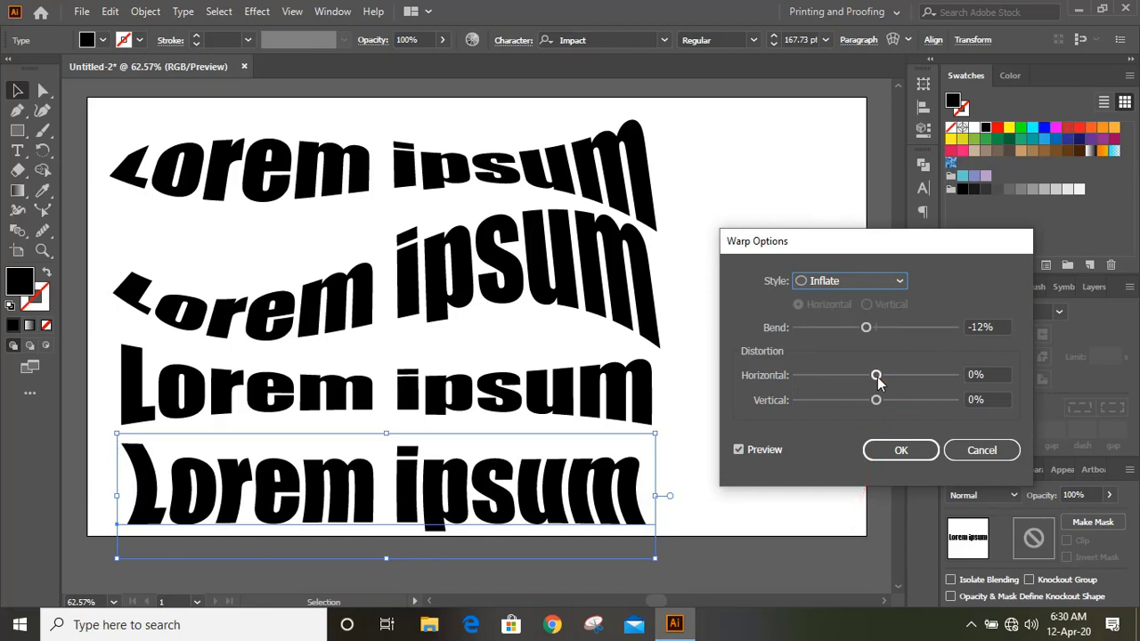
drag(876, 375, 944, 374)
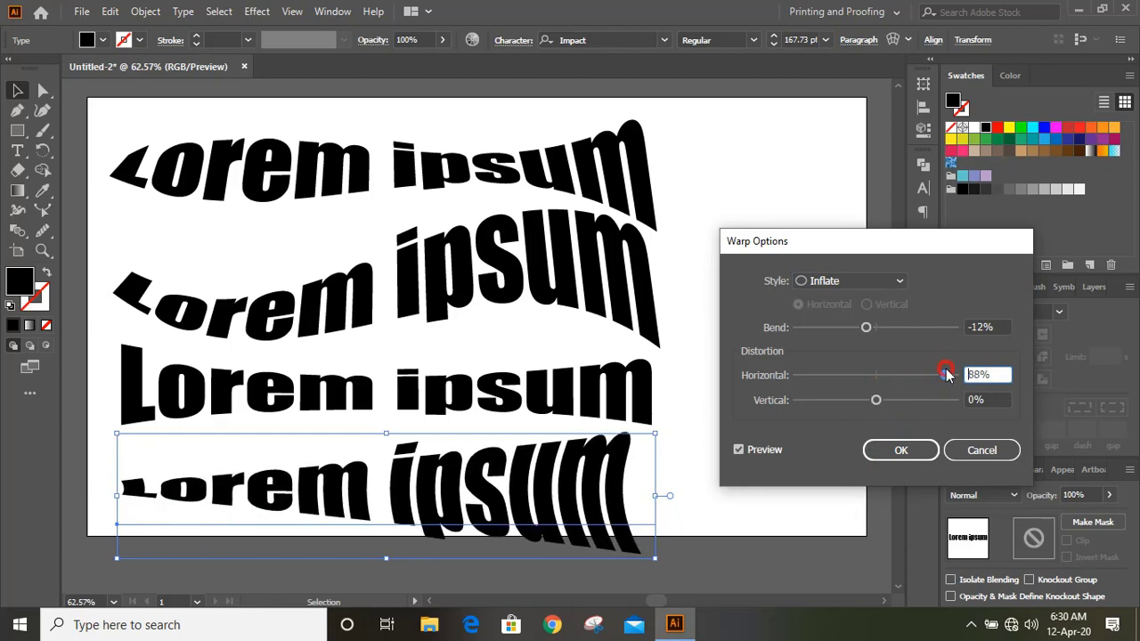
Confirm Inflate, then add a new Squeeze warp with Bend 38% and Horizontal 13%
click(910, 454)
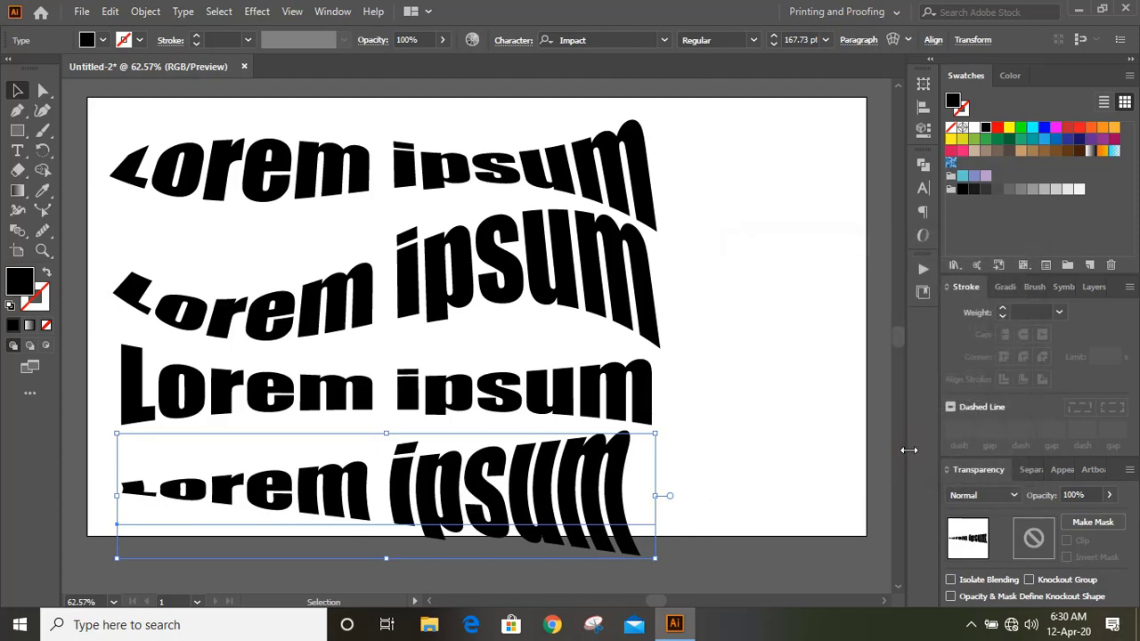
click(257, 12)
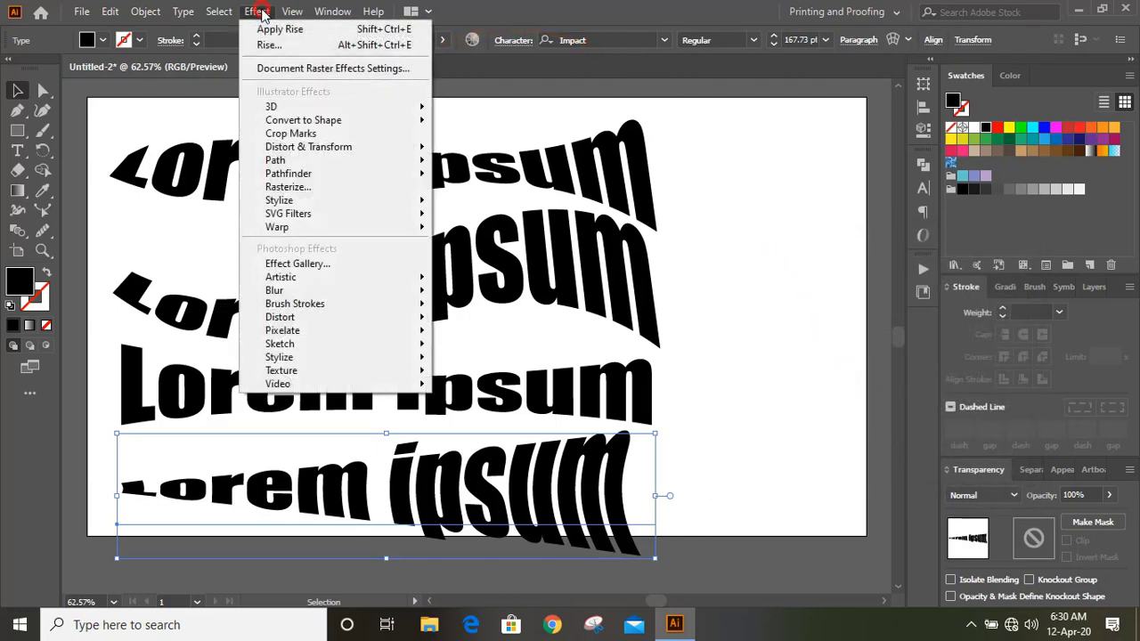
mouse_move(338, 227)
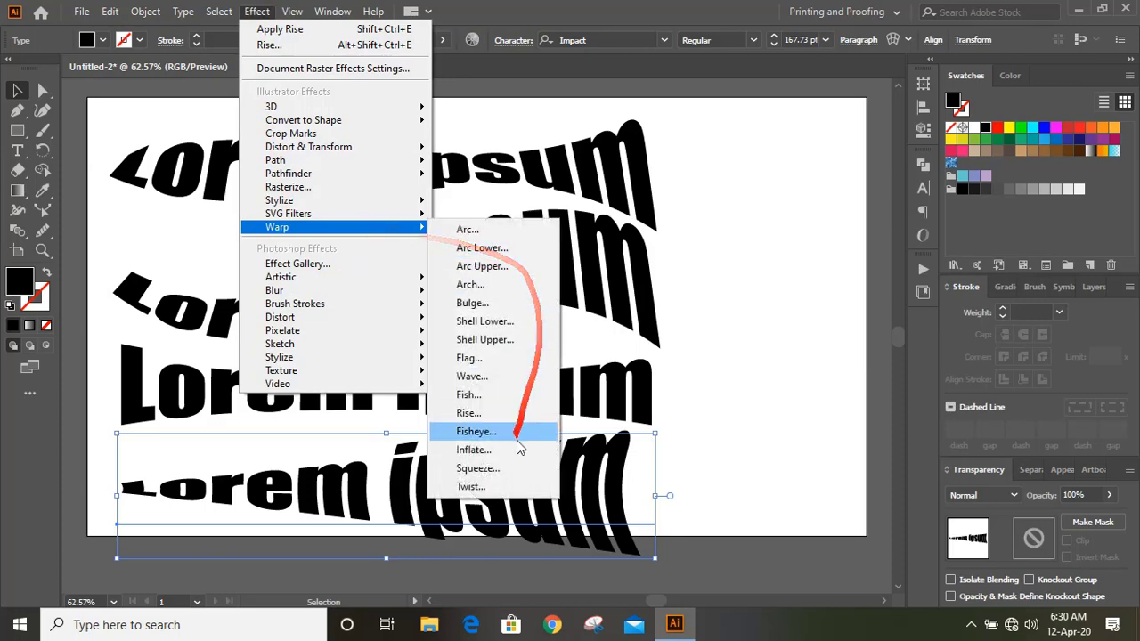
click(510, 477)
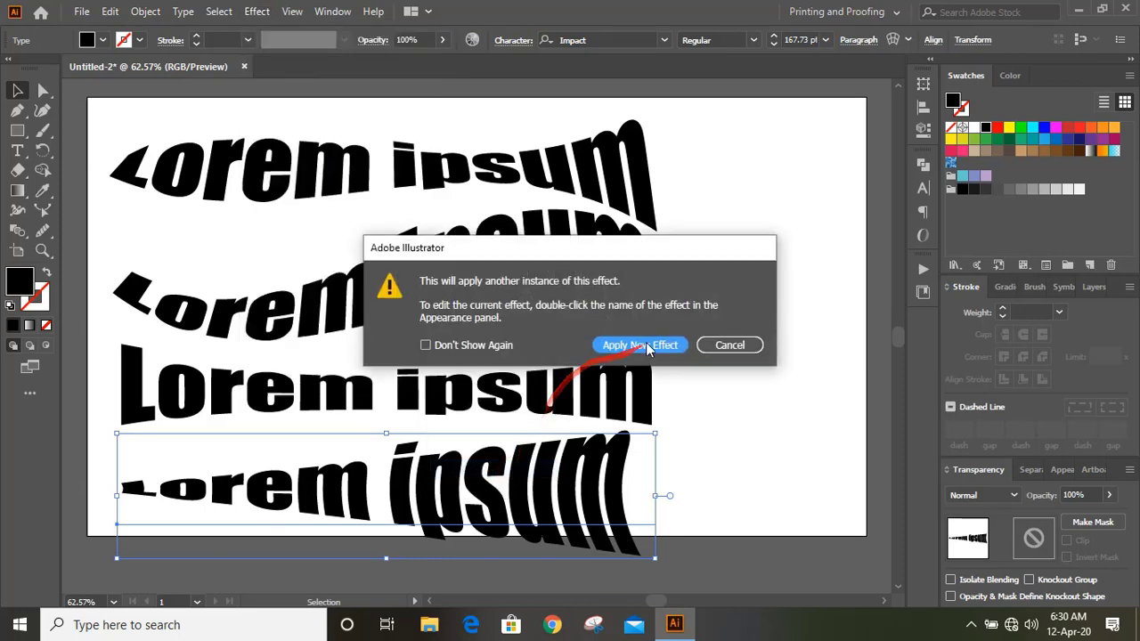
click(643, 344)
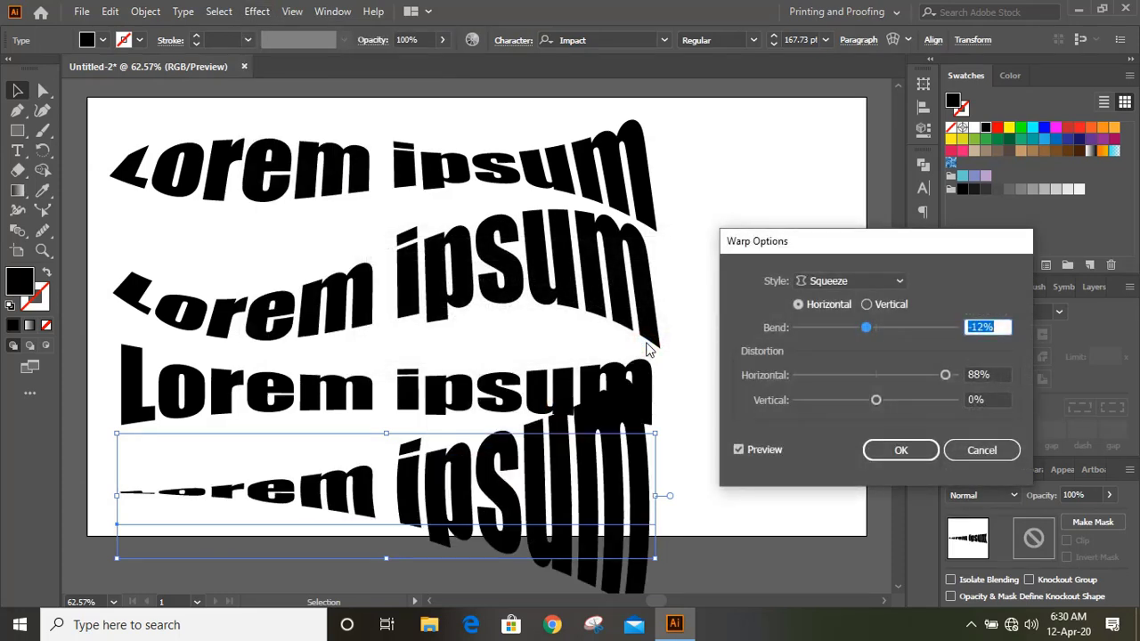
drag(950, 374, 881, 390)
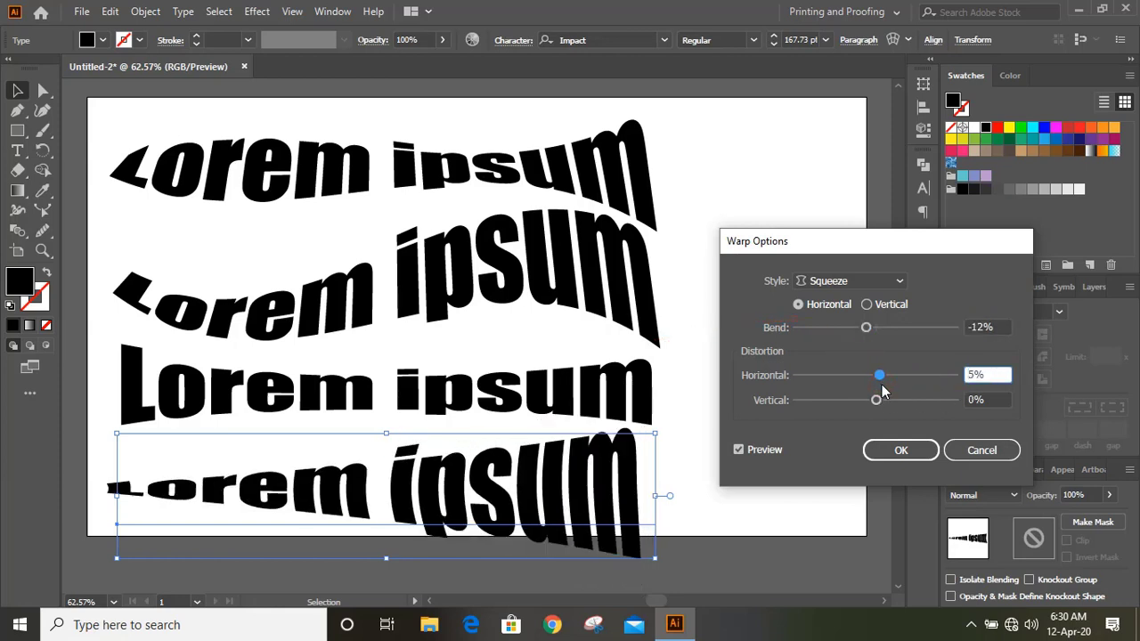
drag(882, 385, 888, 381)
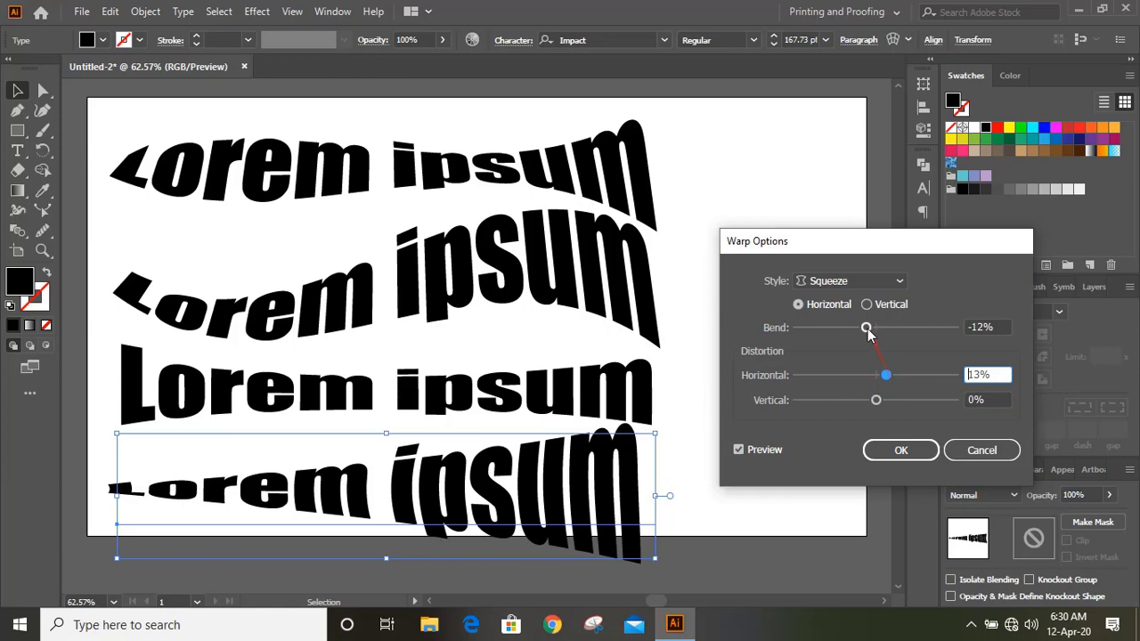
drag(866, 328, 908, 329)
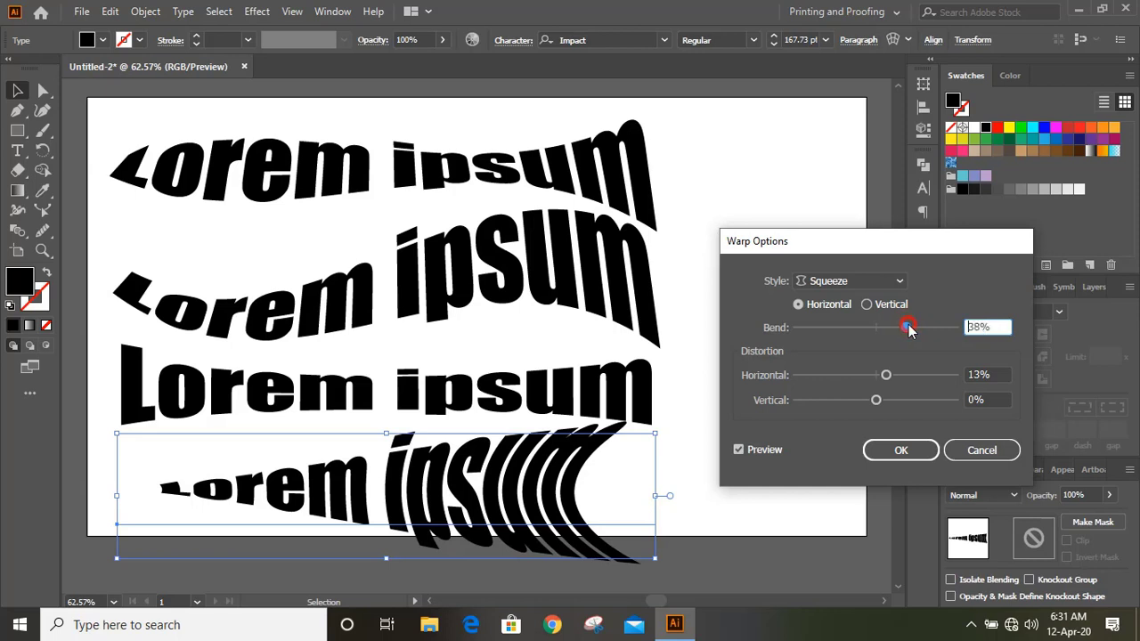
Commit the Squeeze warp on the bottom line, then briefly select and deselect the third line
click(917, 451)
click(726, 422)
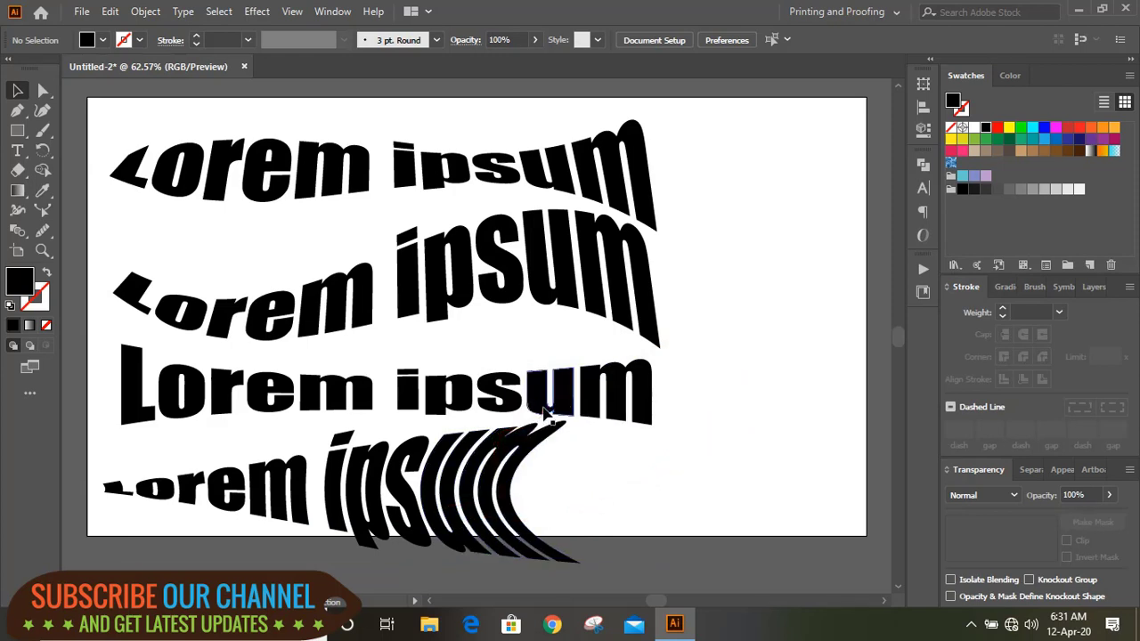
click(542, 396)
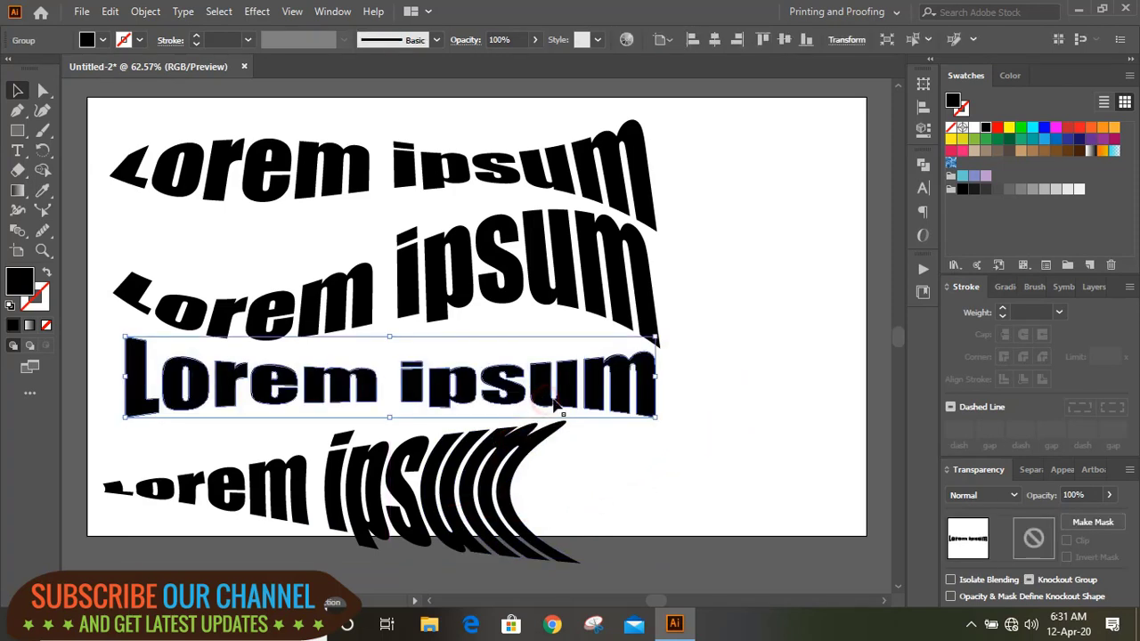
click(761, 378)
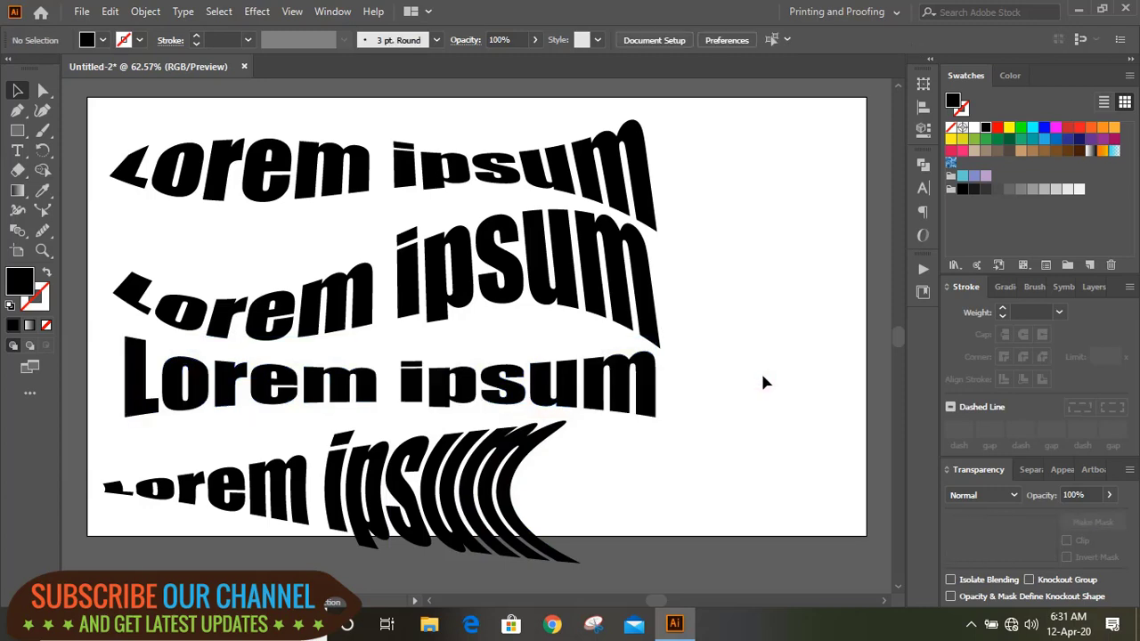